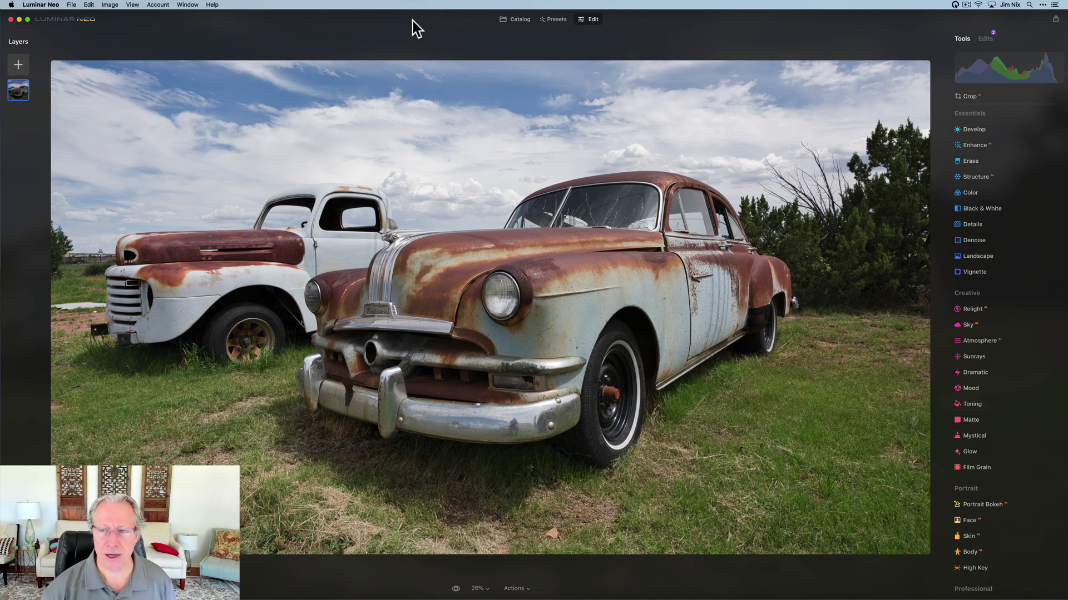
Review the list of applied edits and compare the original photo with the edited version
click(988, 38)
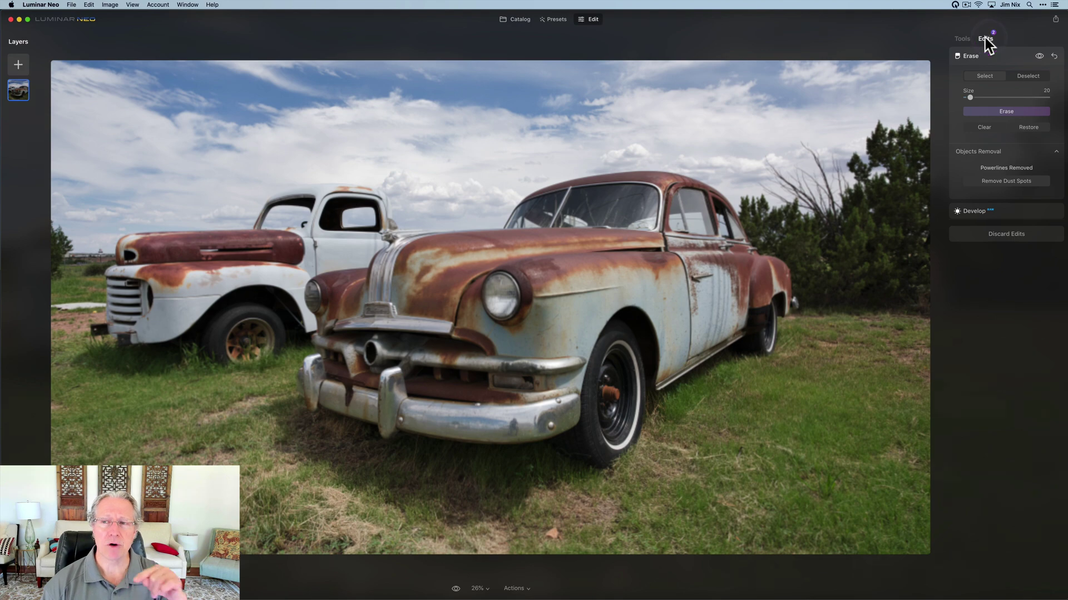
click(962, 38)
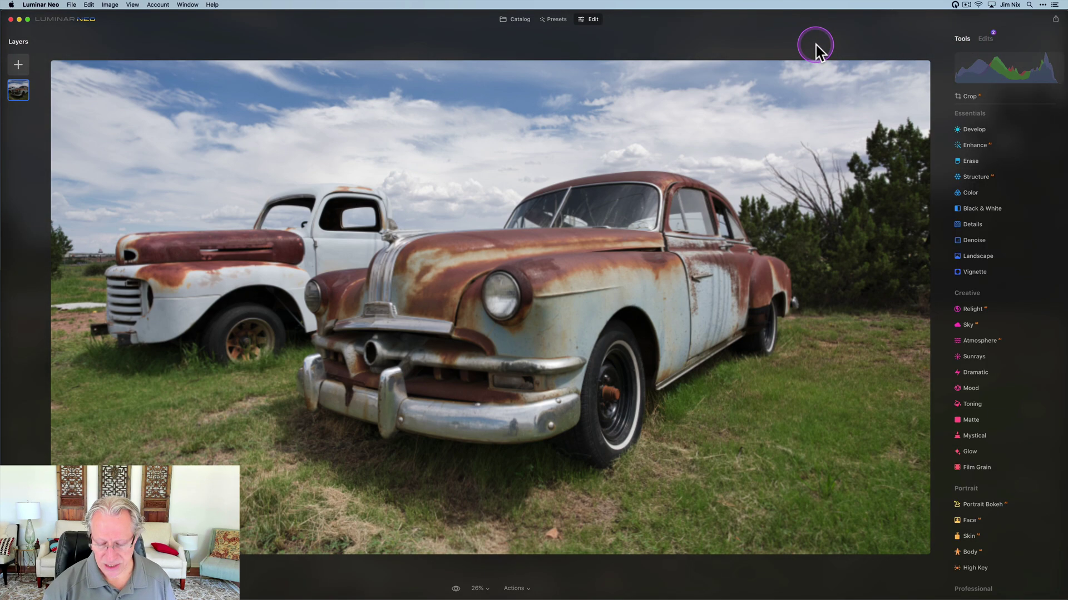
key(backslash)
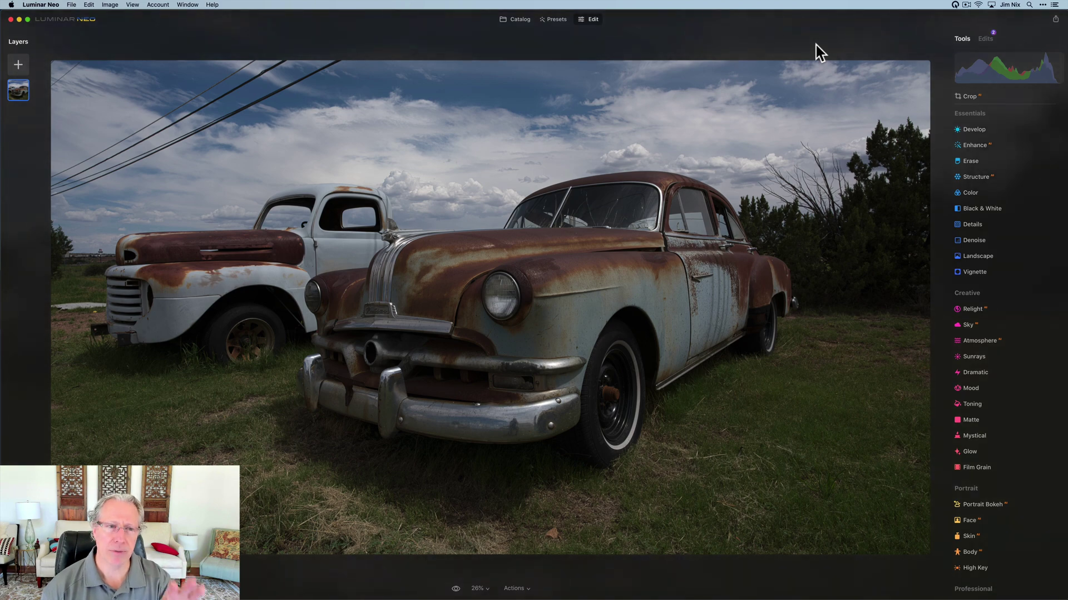
key(backslash)
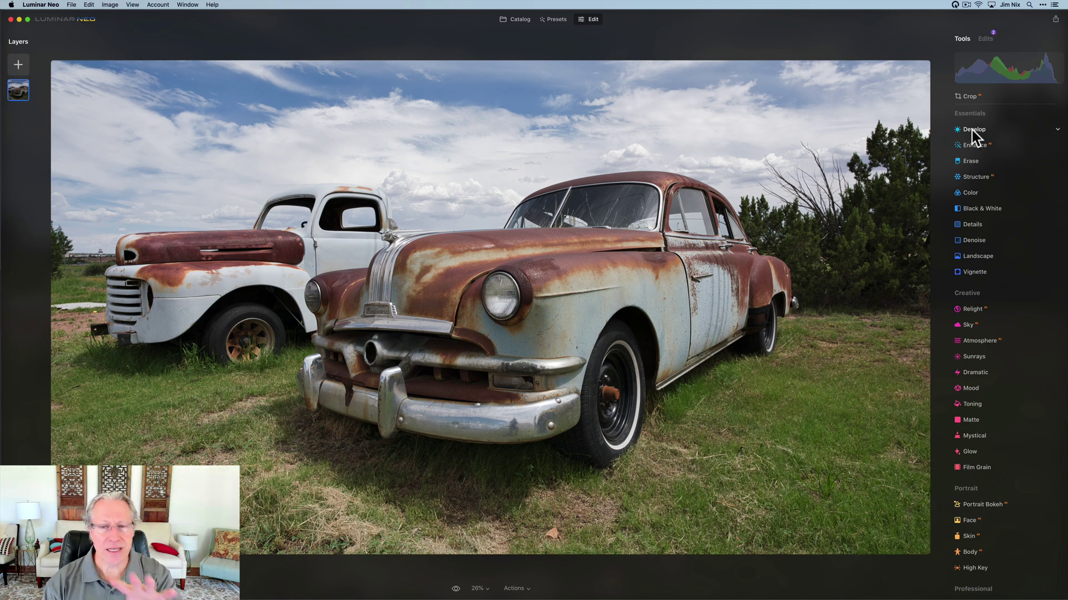
Set the Develop Transform Horizontal perspective to 16
click(973, 134)
click(966, 363)
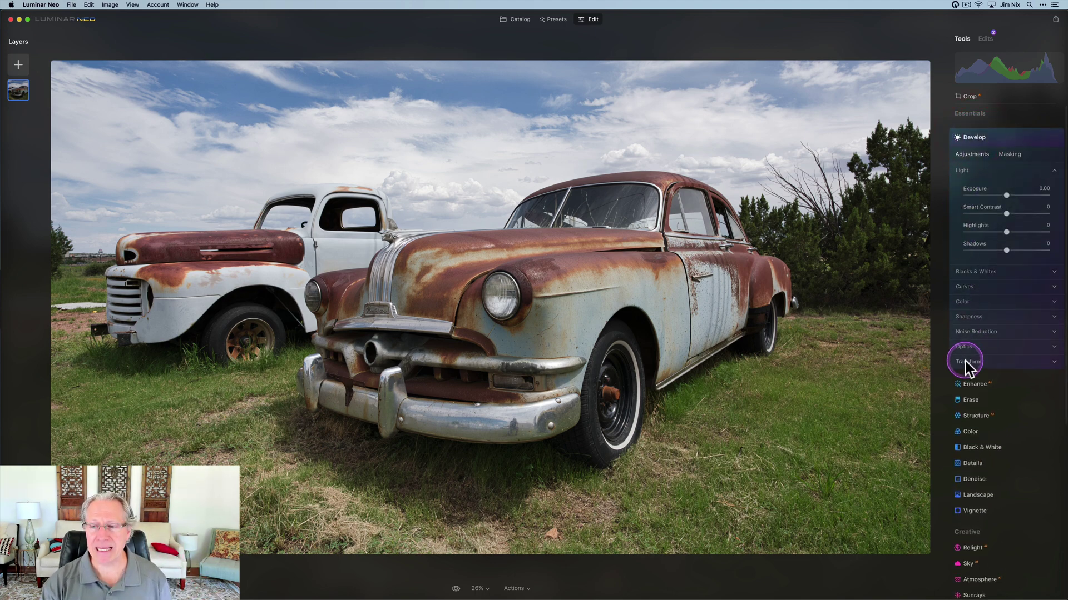
click(1006, 405)
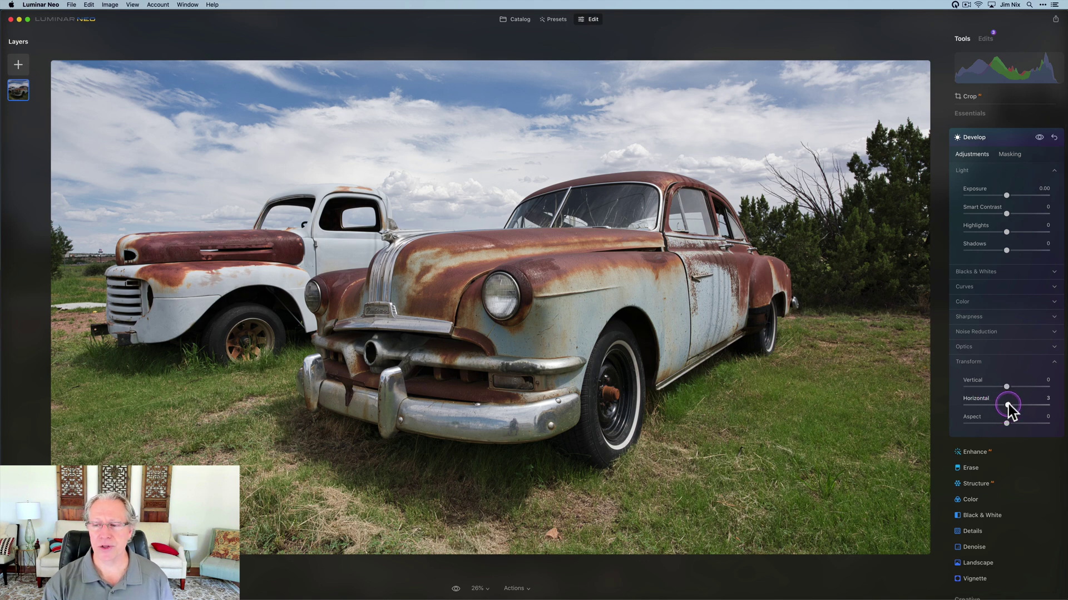
drag(1006, 405, 1013, 406)
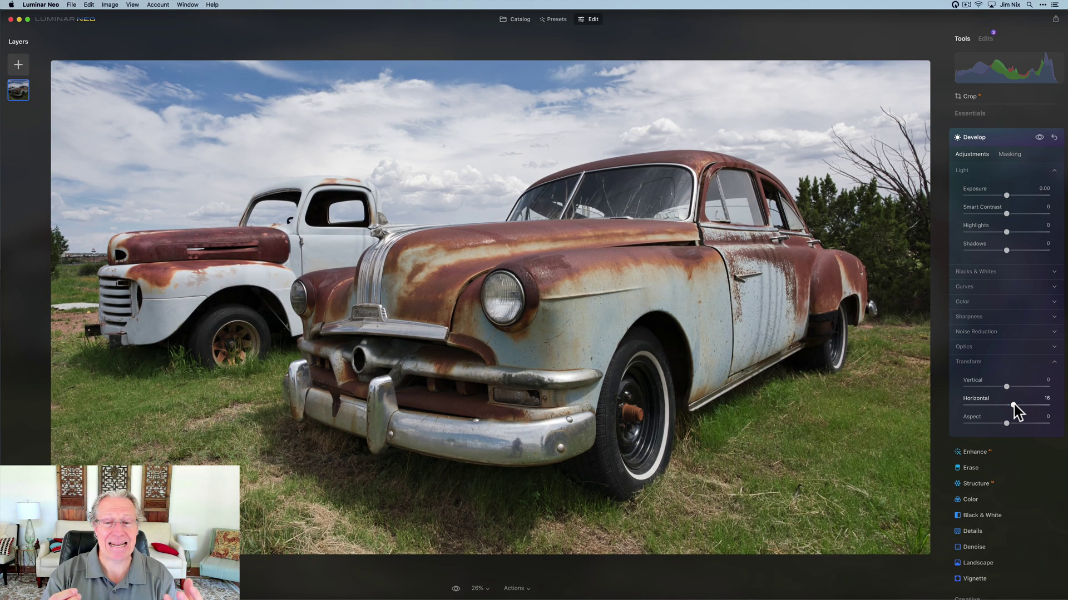
Toggle Develop to compare, collapse it, and check the before/after view
click(1039, 138)
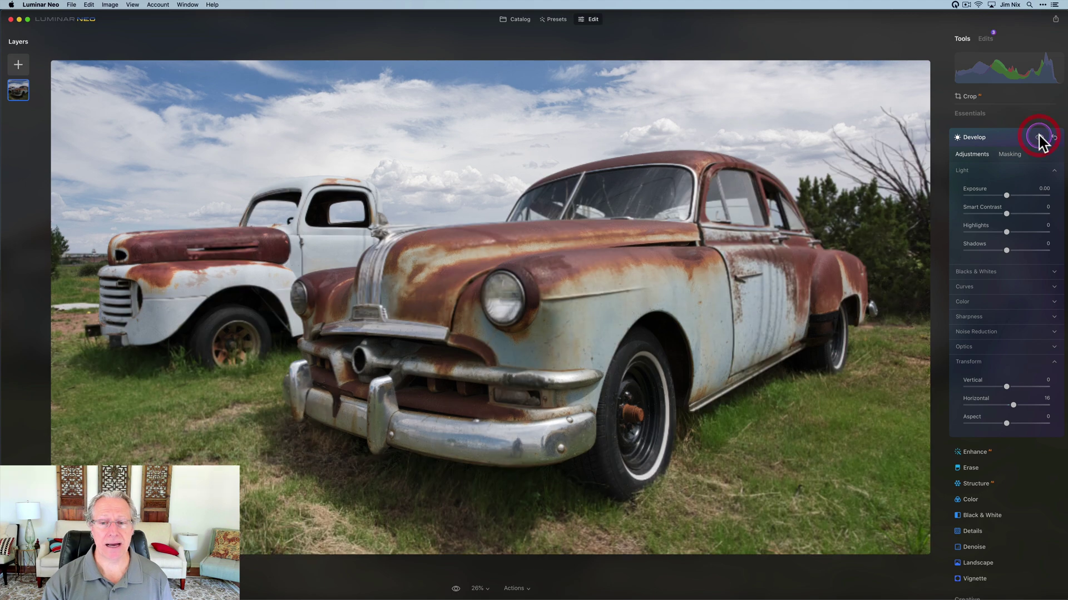
click(1002, 138)
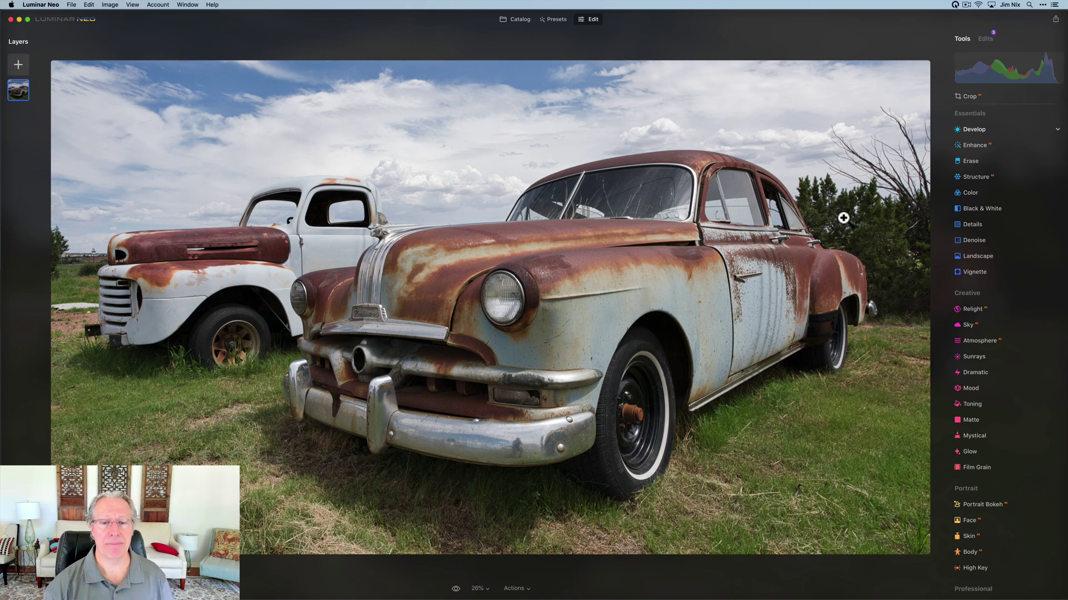
key(backslash)
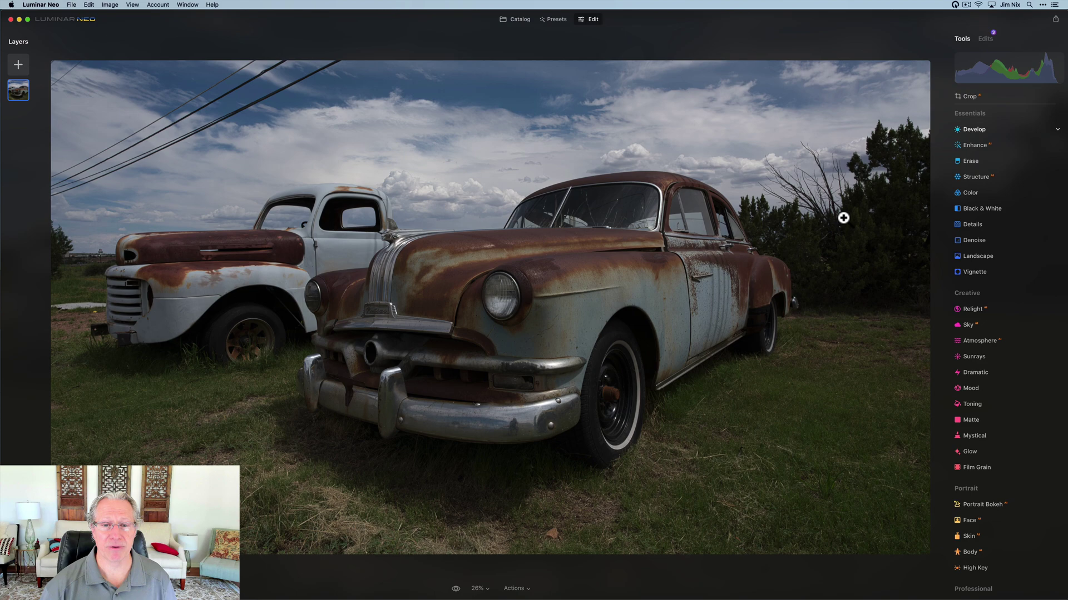
key(backslash)
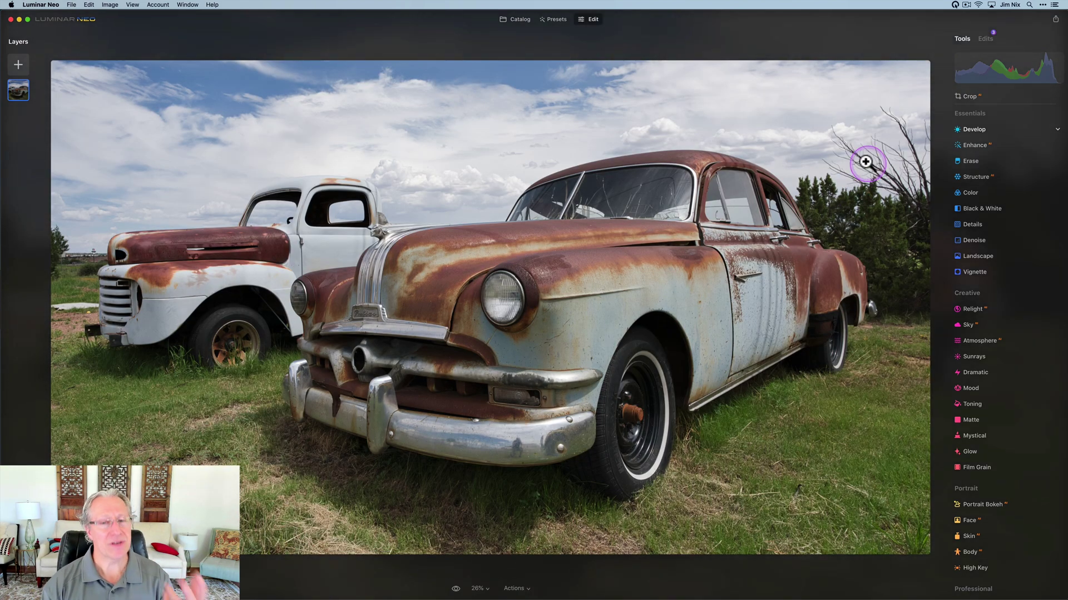
Set Structure Amount to 100 and start an AI Mask from its Masking options
click(992, 179)
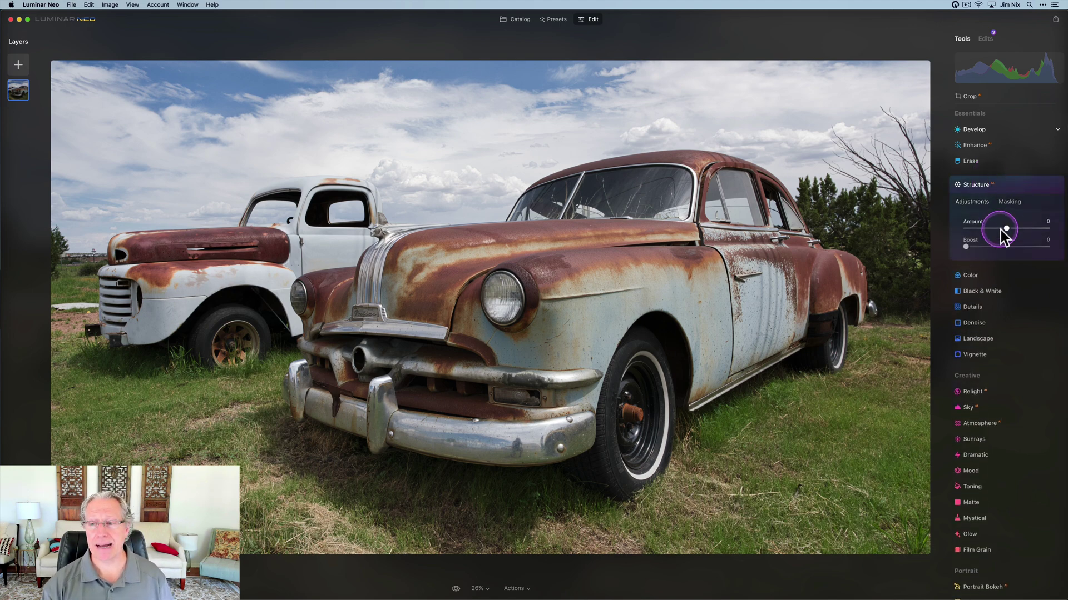
drag(1006, 229, 1047, 228)
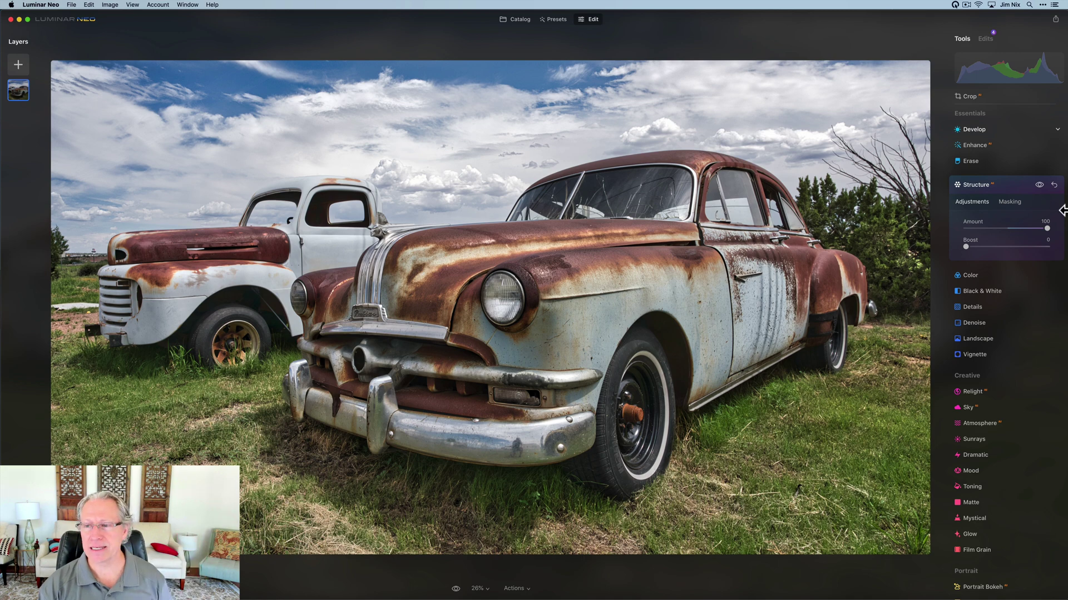
click(1010, 204)
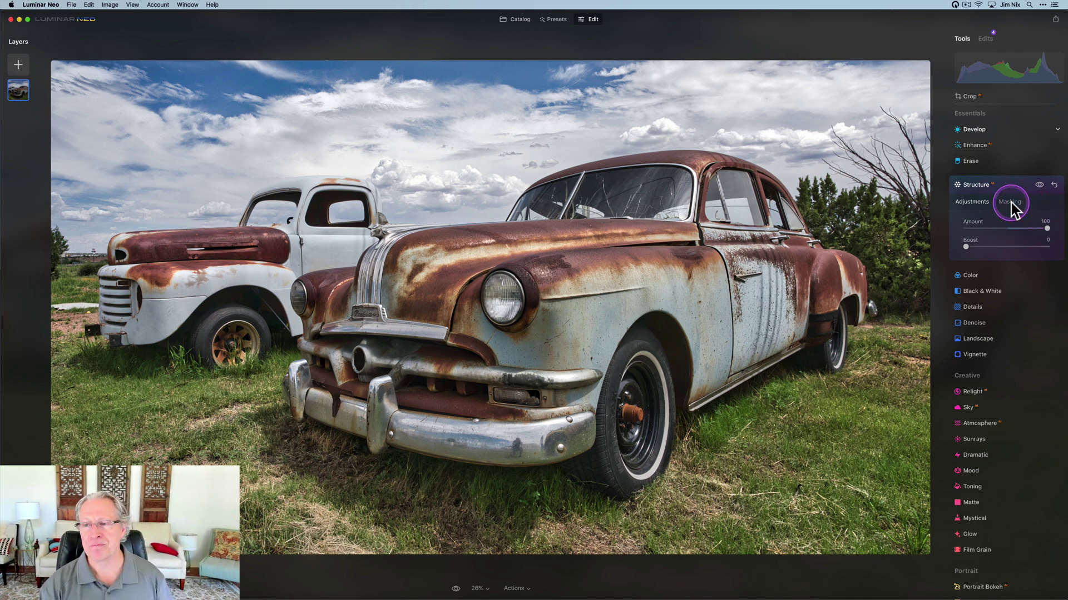
click(978, 258)
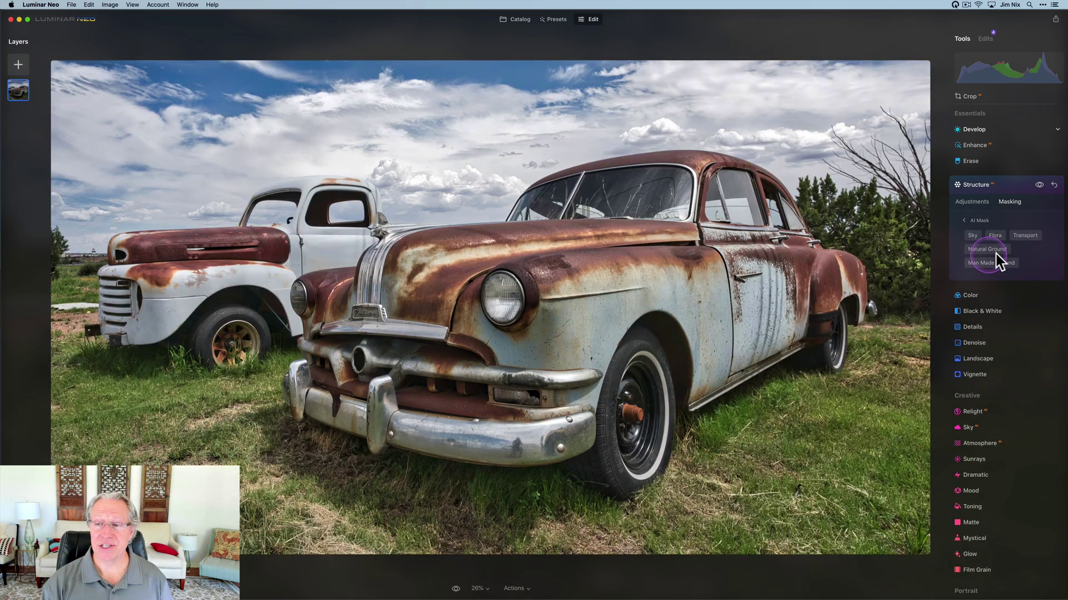
Select Transport in the AI Mask and show the mask overlay
click(1024, 235)
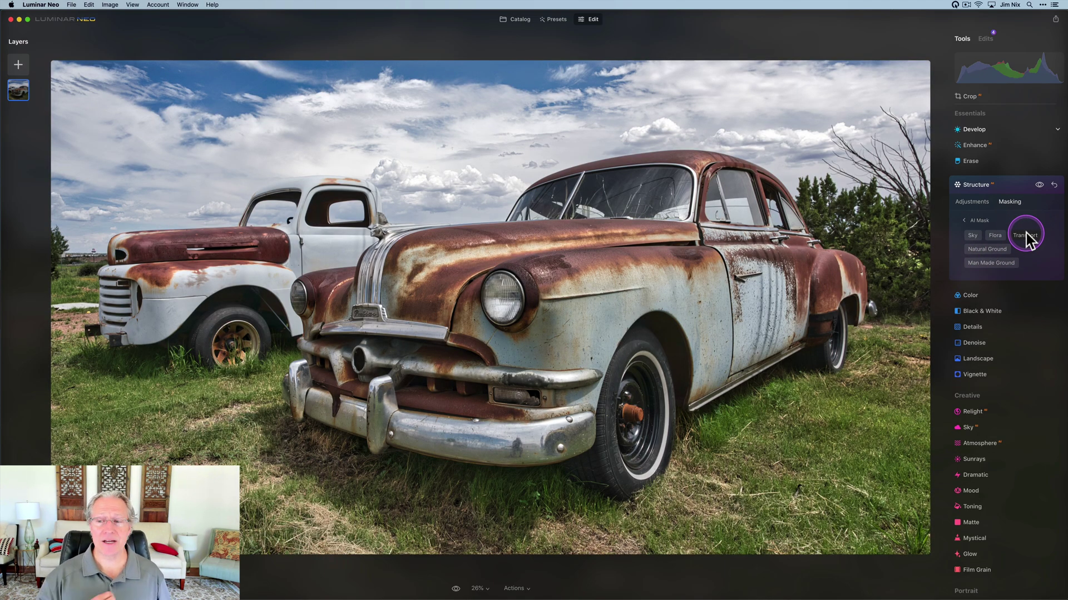
click(974, 221)
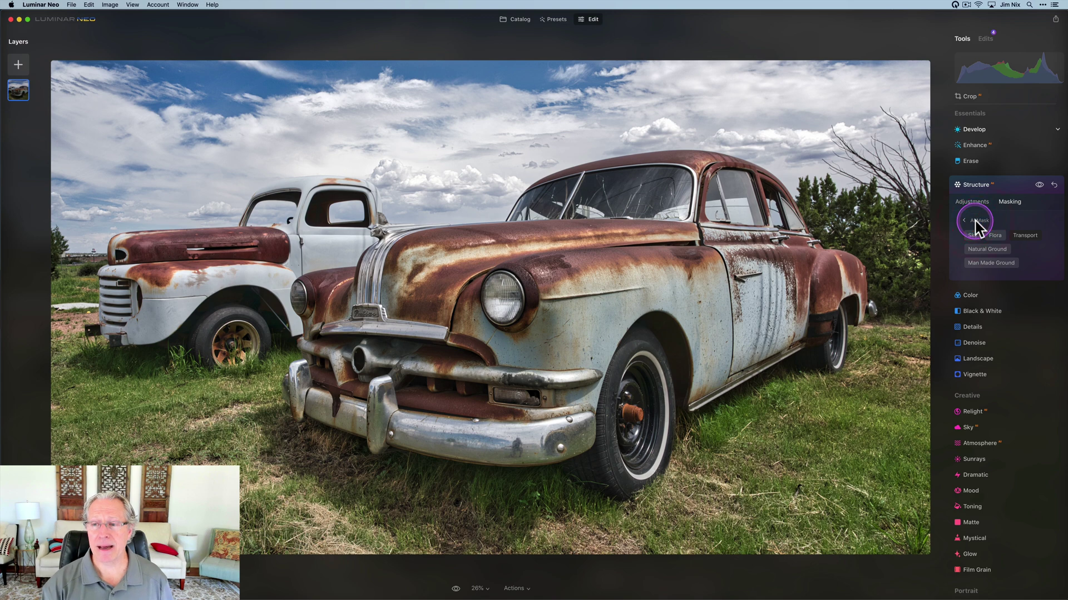
click(993, 251)
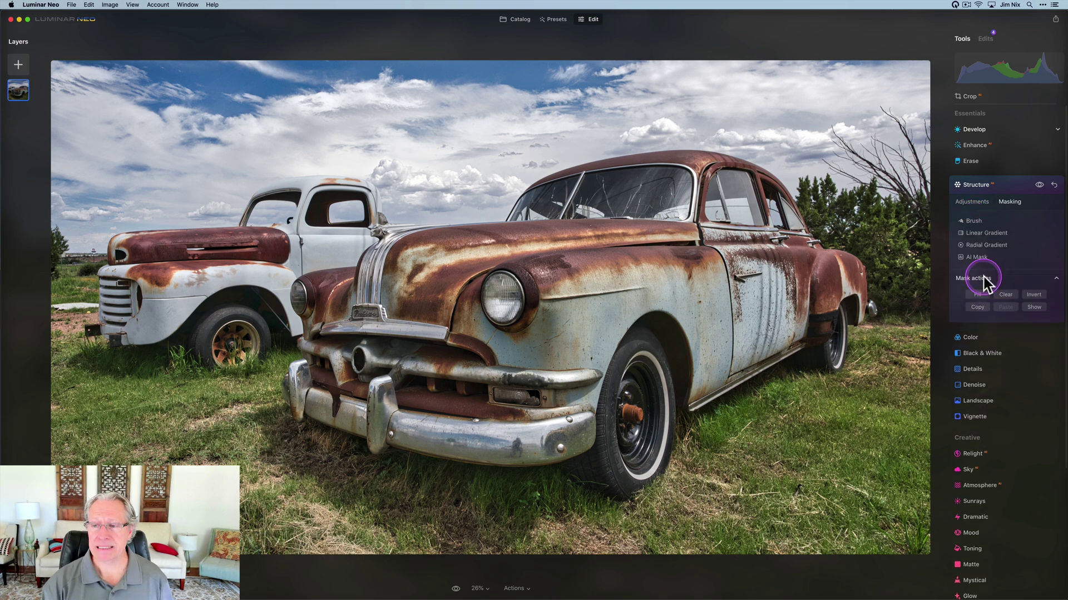
click(1035, 307)
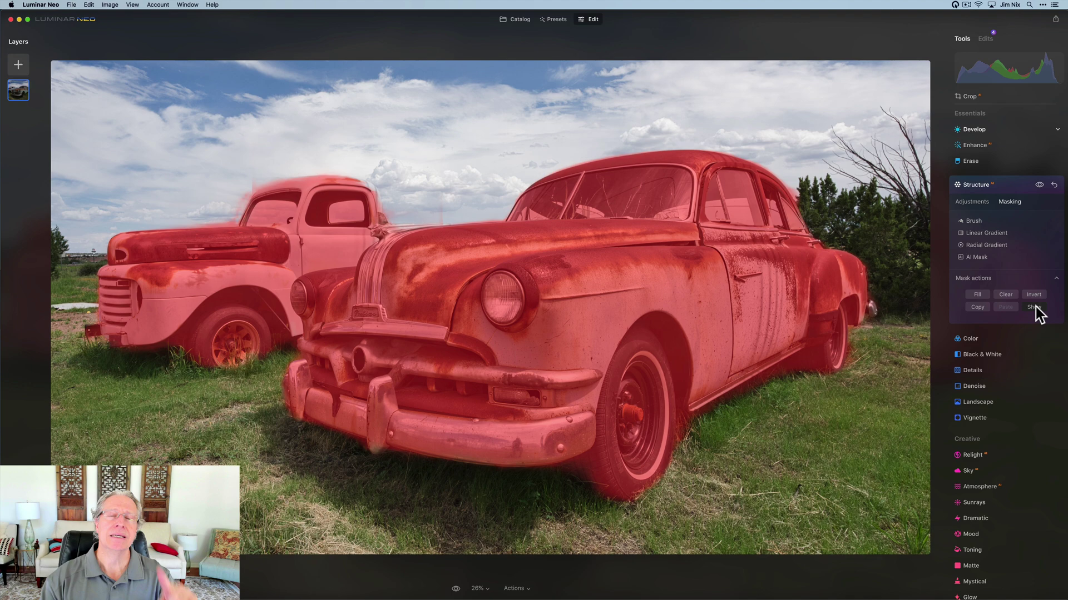
Erase mask spill in the sky beside the truck cab with a size-28 erase brush
click(974, 221)
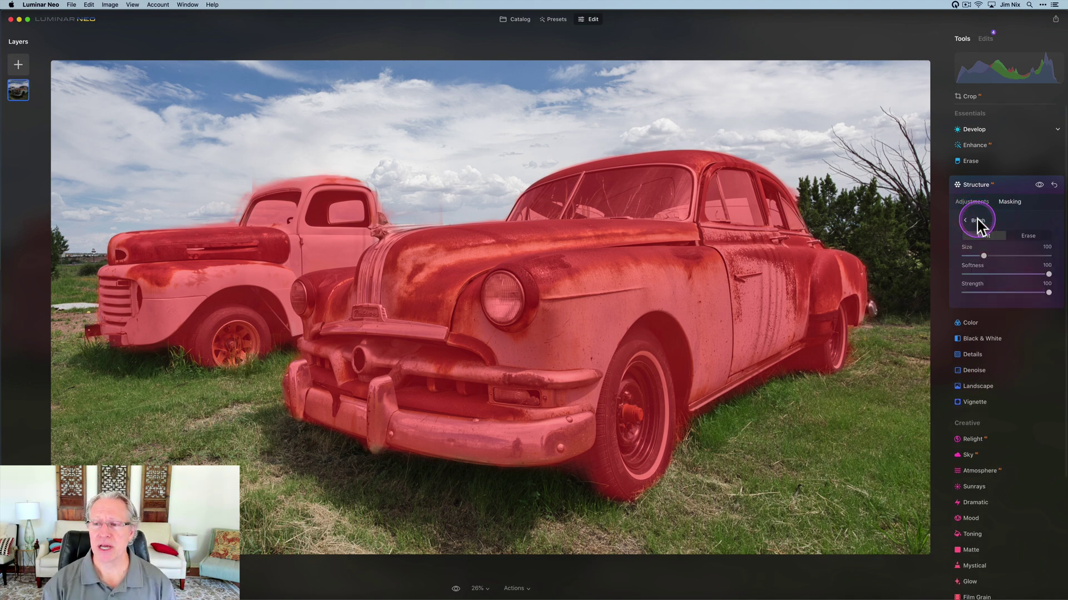
click(1028, 235)
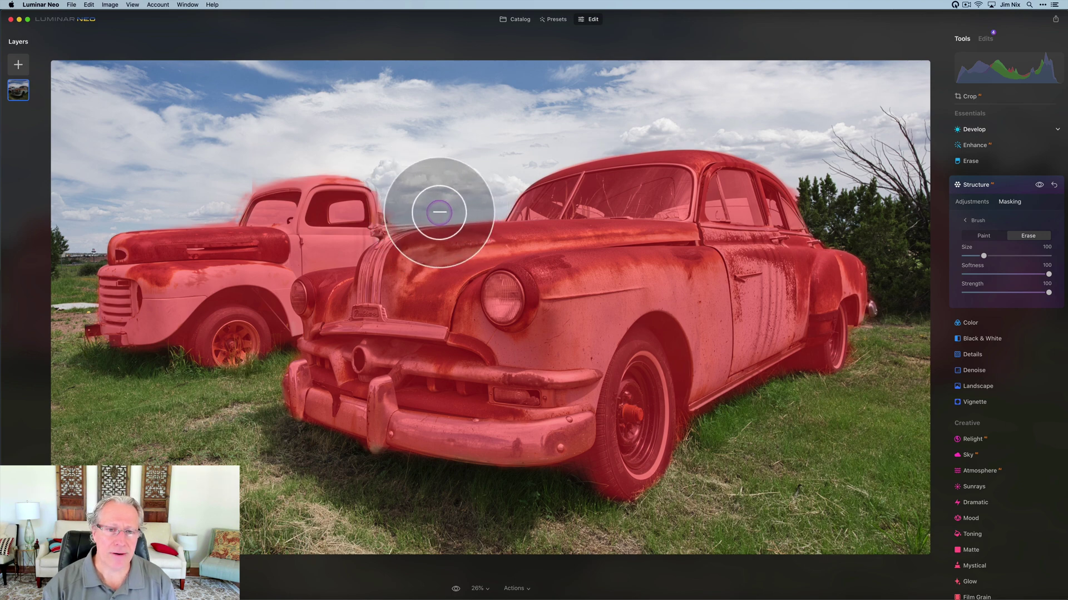
mouse_move(273, 168)
mouse_down()
mouse_move(238, 174)
mouse_move(257, 166)
mouse_move(242, 185)
mouse_up()
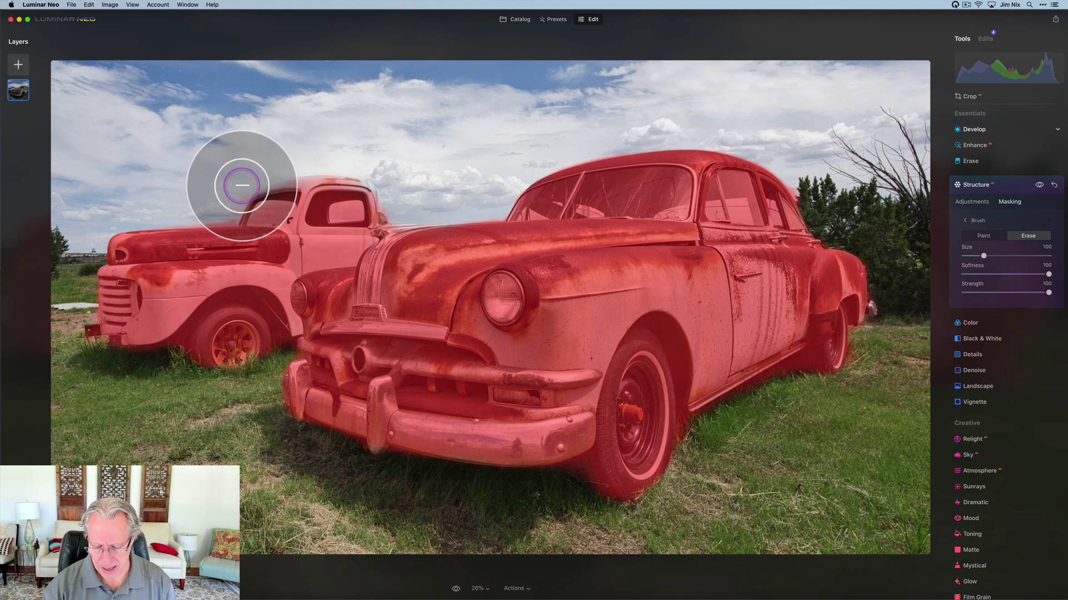
key(bracketleft)
key(bracketleft)
key(bracketleft)
key(bracketleft)
key(bracketleft)
key(bracketleft)
key(bracketleft)
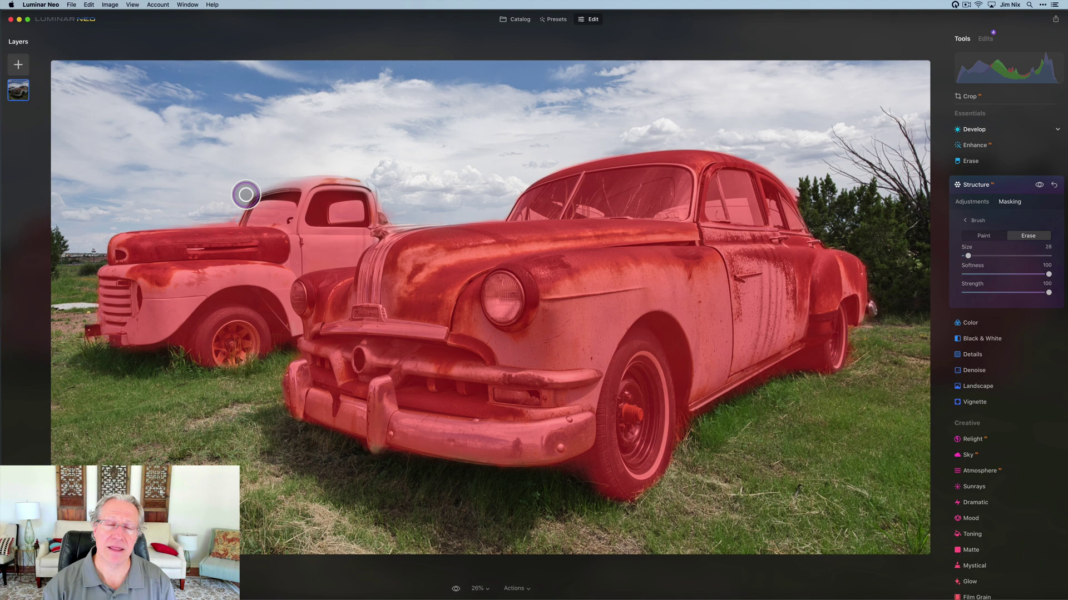
click(971, 202)
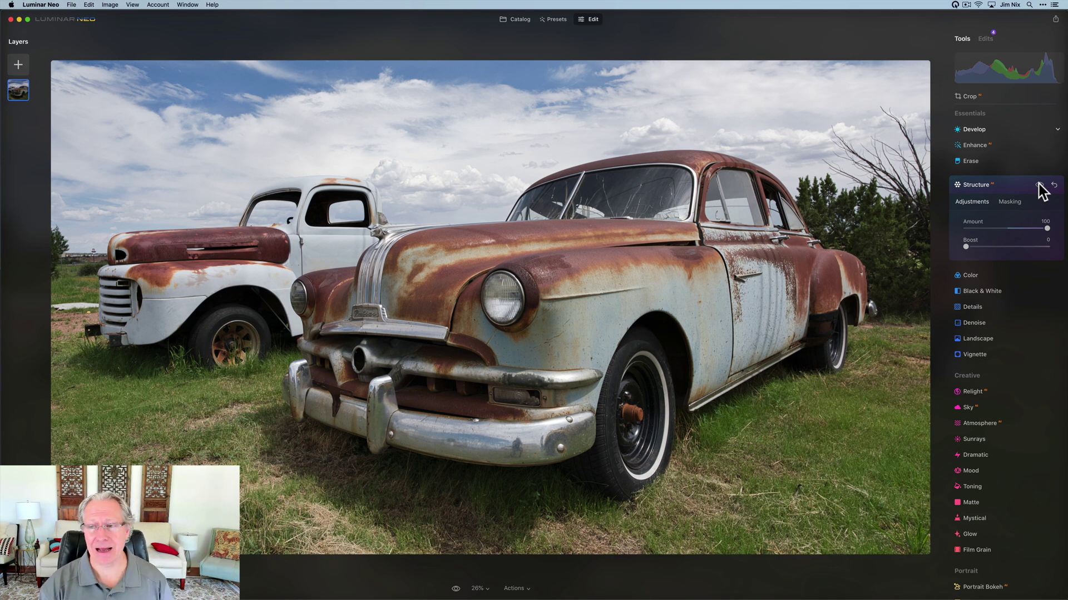
Toggle Structure off and back on to compare, then reveal its mask actions
click(1038, 184)
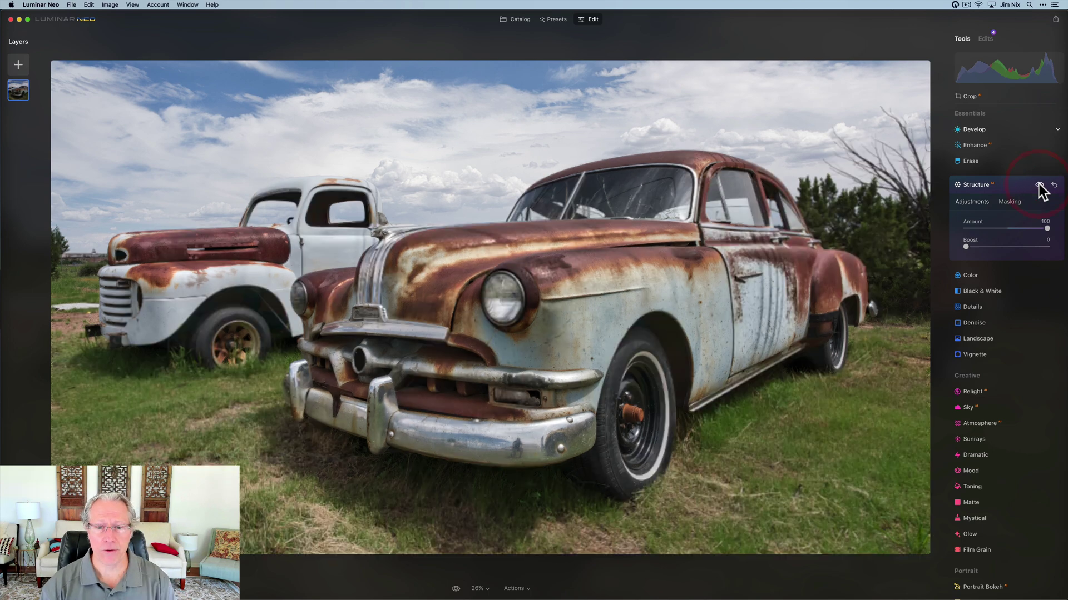
click(1039, 184)
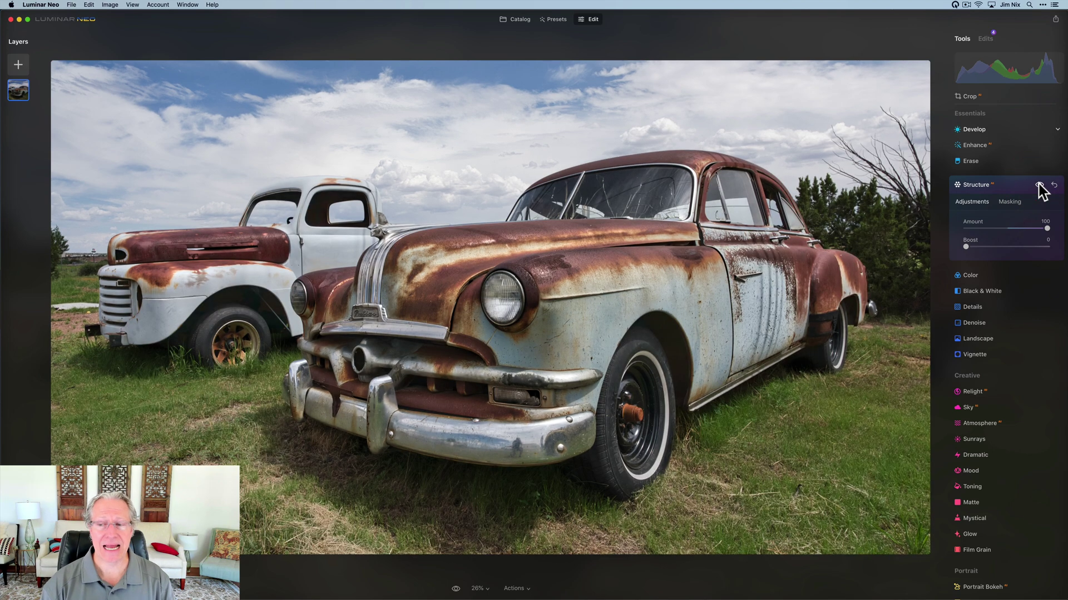
click(1009, 203)
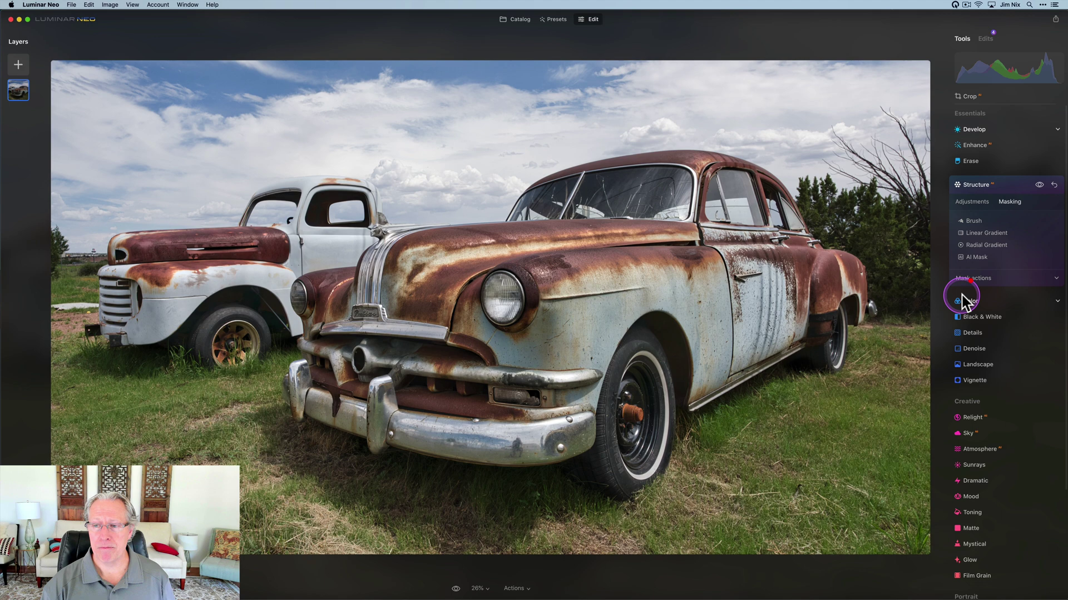
click(971, 279)
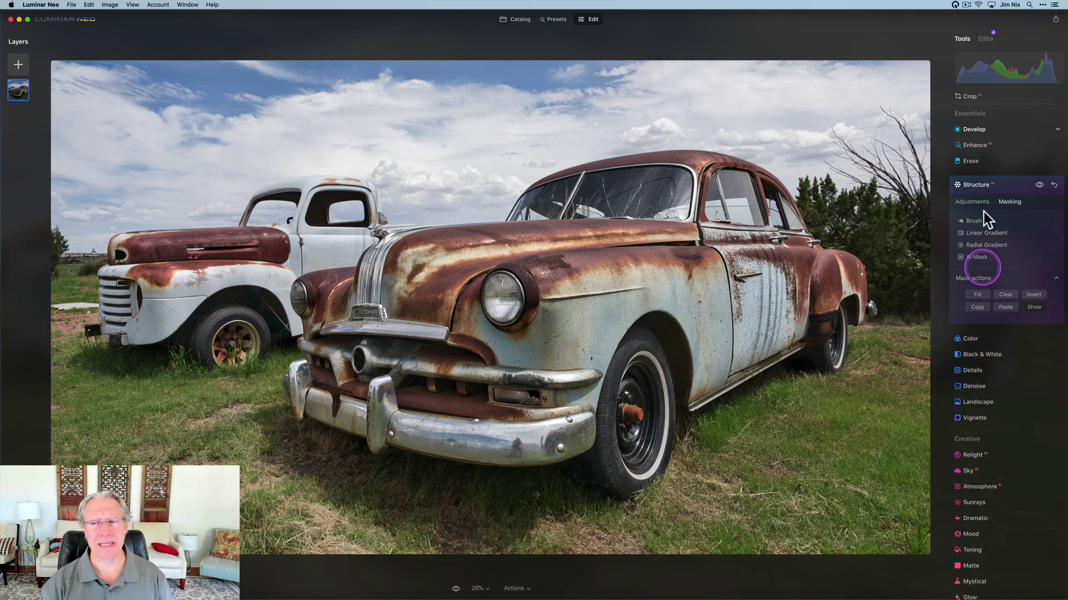
Add a Dramatic effect and paste the copied mask onto it
click(978, 183)
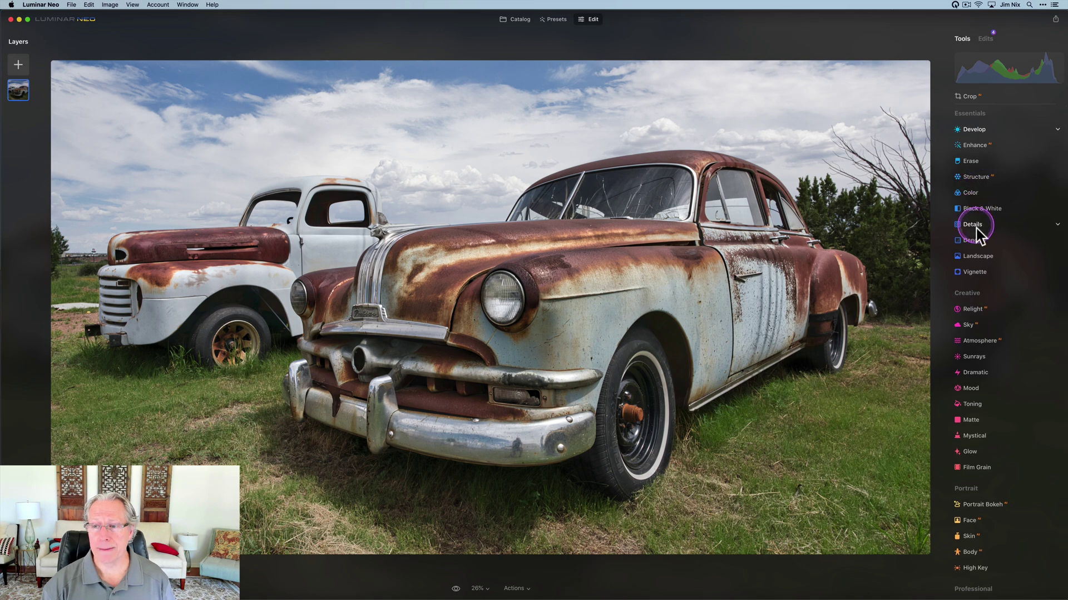
click(979, 374)
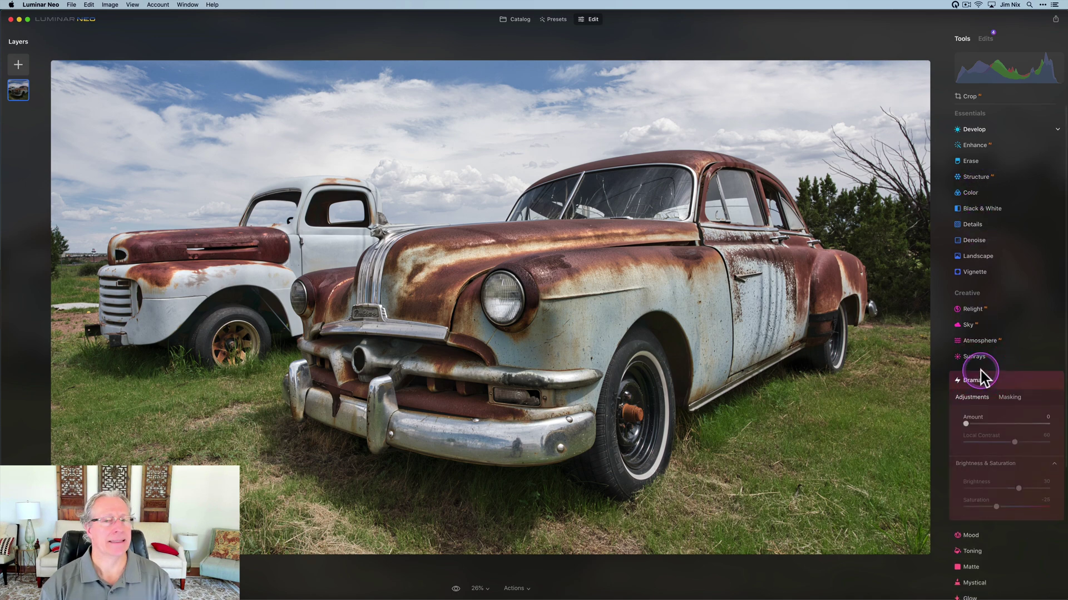
scroll(982, 403, down, 2)
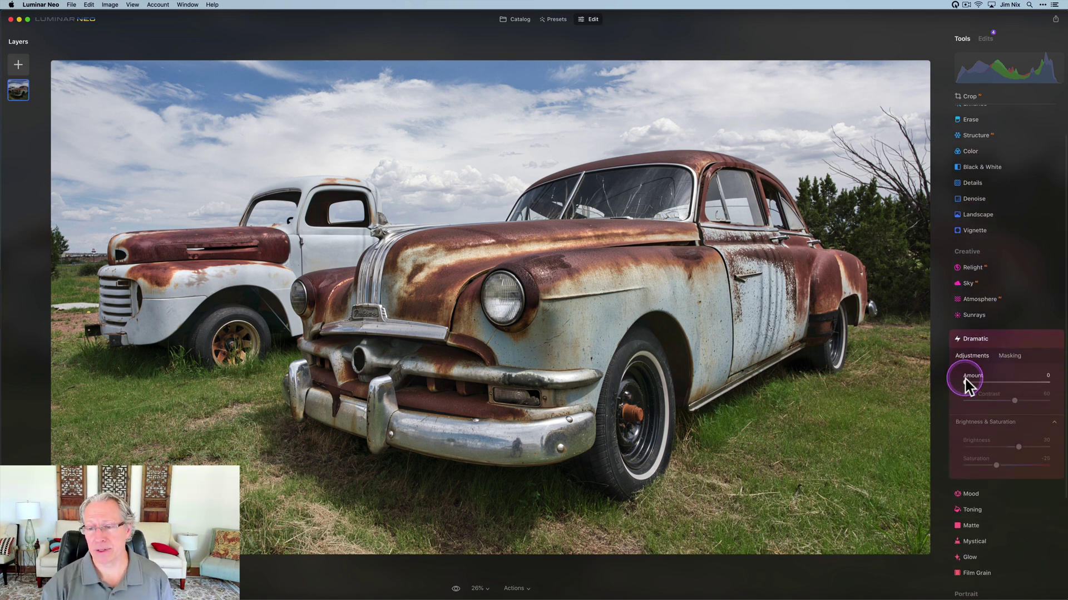
drag(966, 381, 1026, 370)
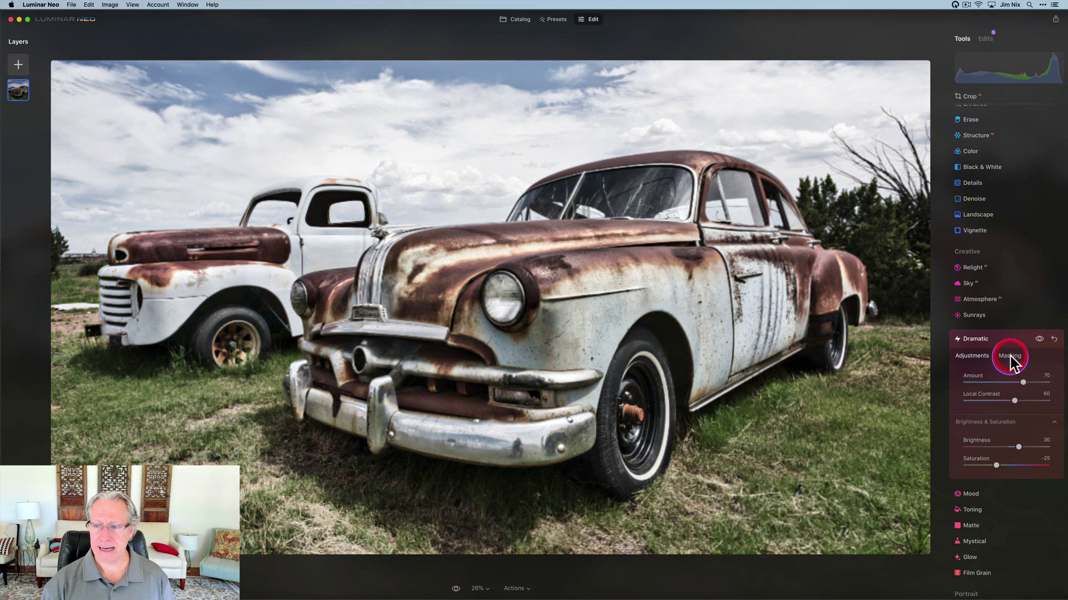
click(1010, 357)
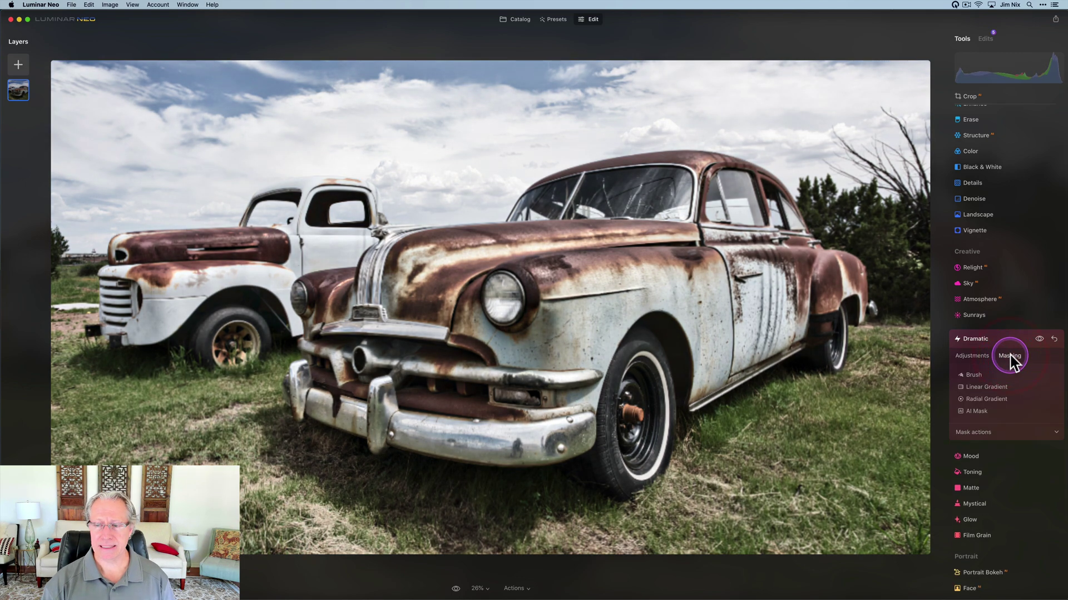
click(973, 433)
click(1005, 466)
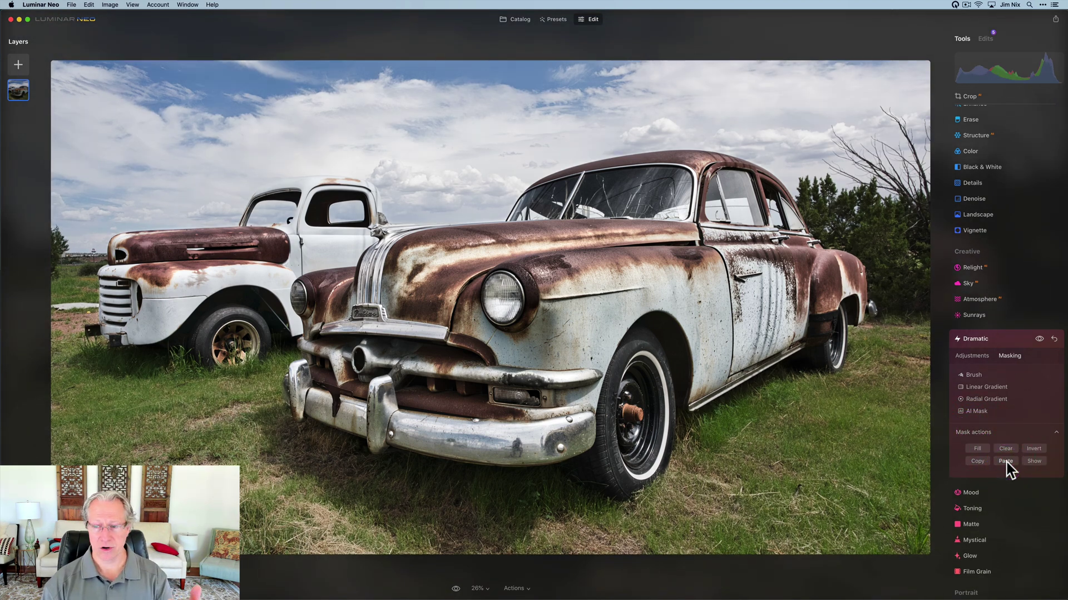
Set Dramatic Saturation to 18 and Brightness to 46, toggling it to compare
click(972, 356)
click(994, 465)
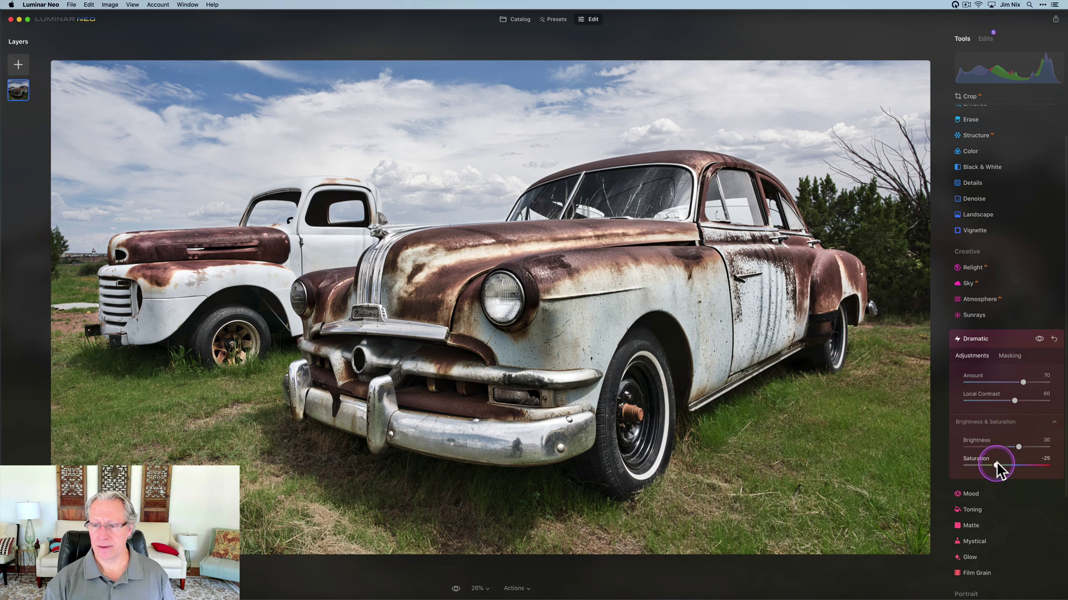
drag(997, 467, 1026, 447)
click(1039, 339)
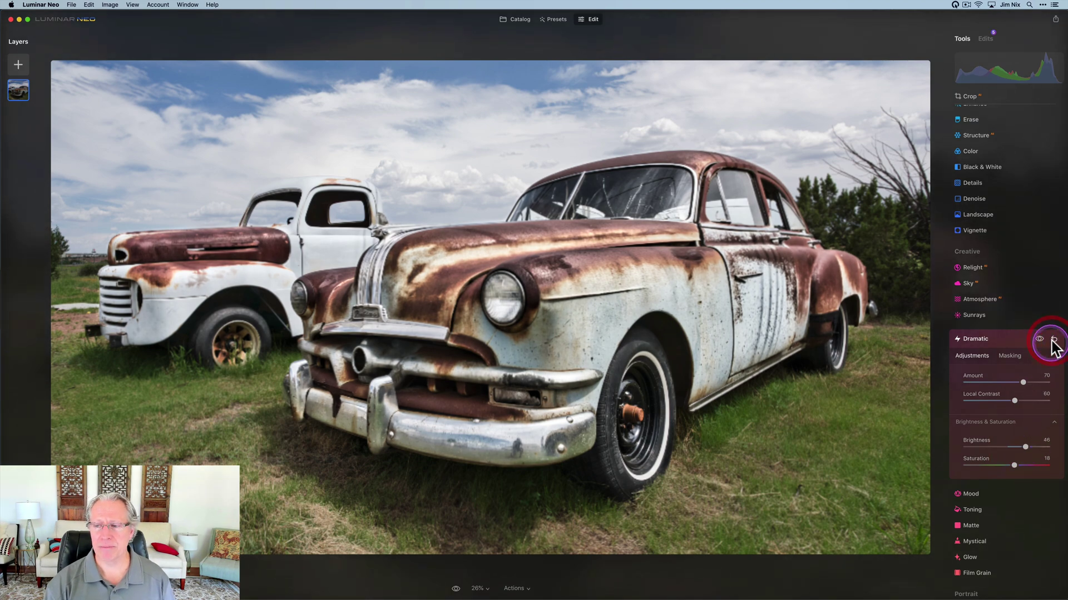
click(1039, 339)
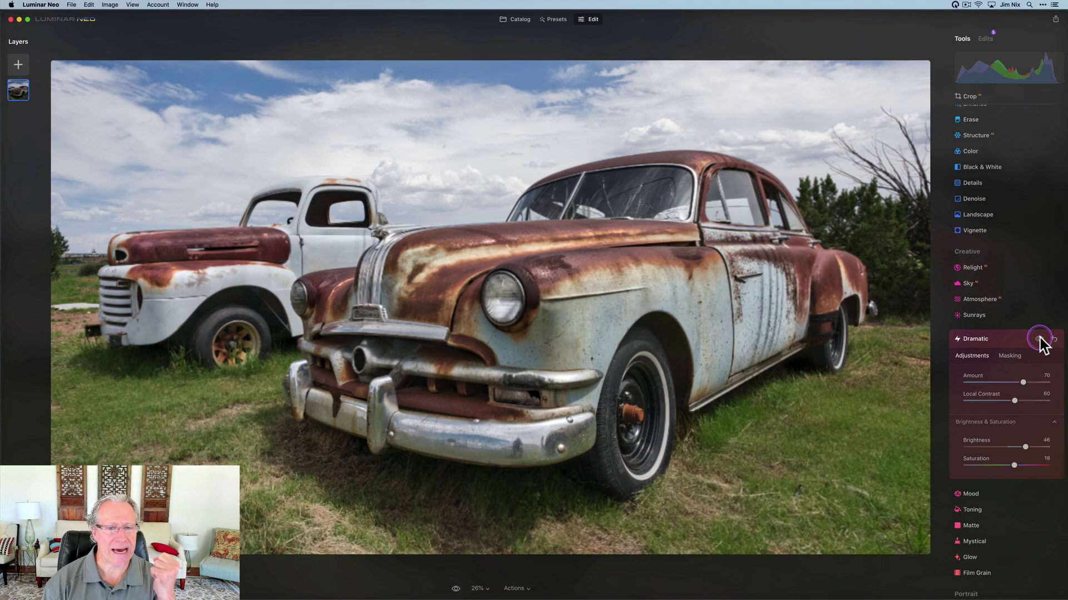
click(1039, 339)
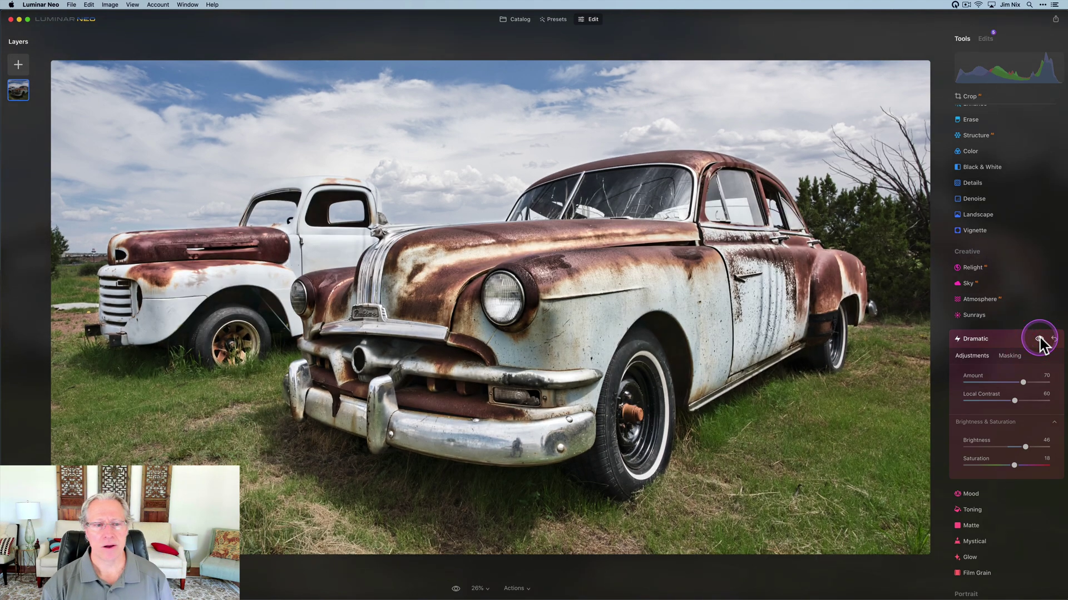
Ease the Dramatic Amount to 60 and close its settings
click(1023, 383)
drag(1023, 383, 1015, 383)
click(995, 357)
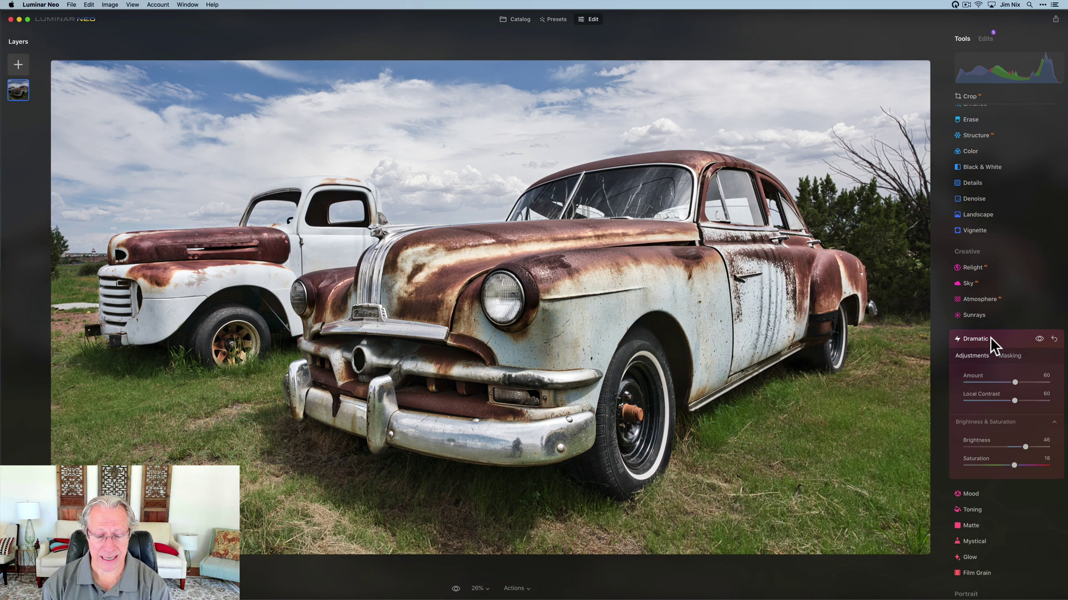
click(972, 363)
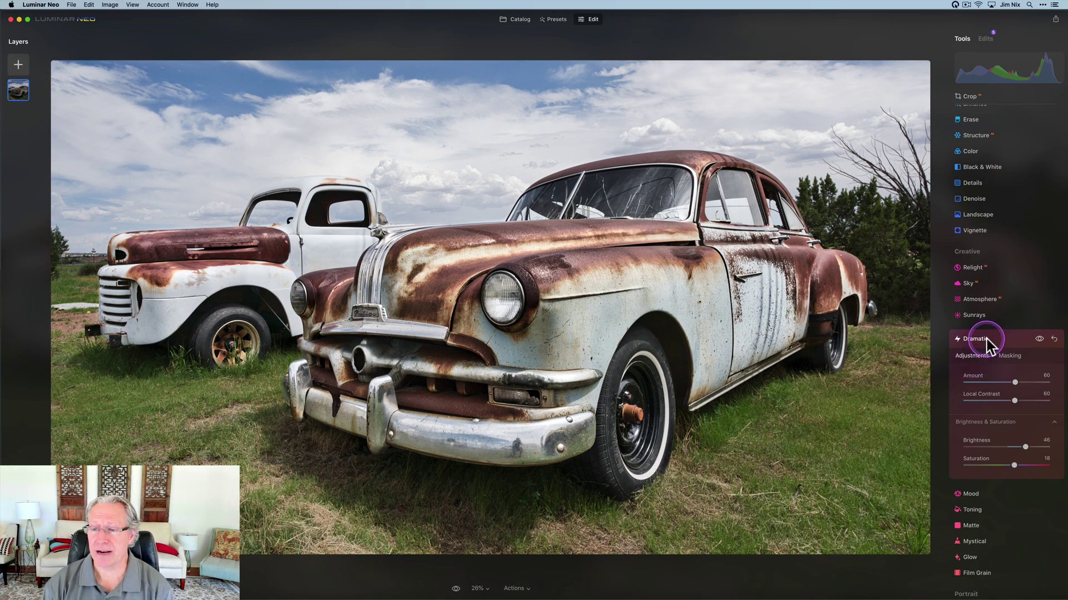
click(986, 339)
Set Enhance Accent to 73 and paste the copied mask onto it
scroll(979, 250, up, 2)
click(977, 153)
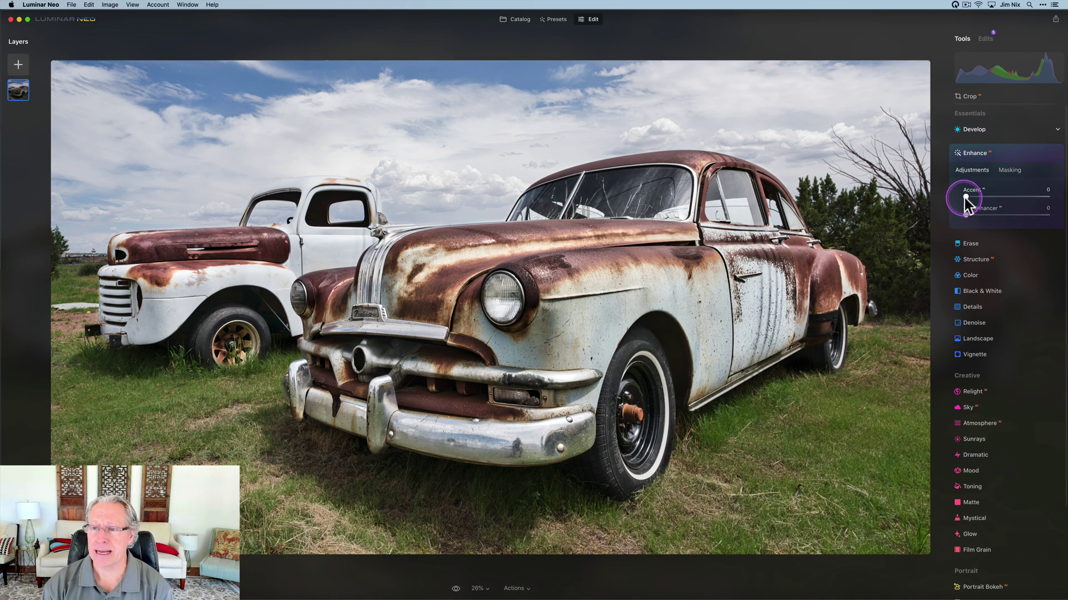
drag(966, 197, 1027, 195)
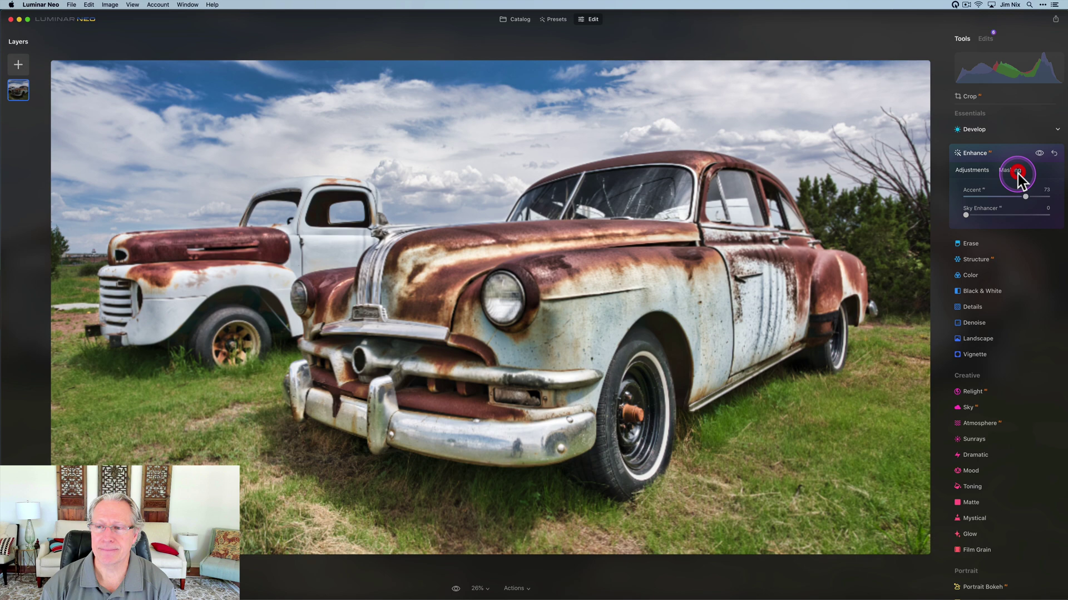
click(1016, 171)
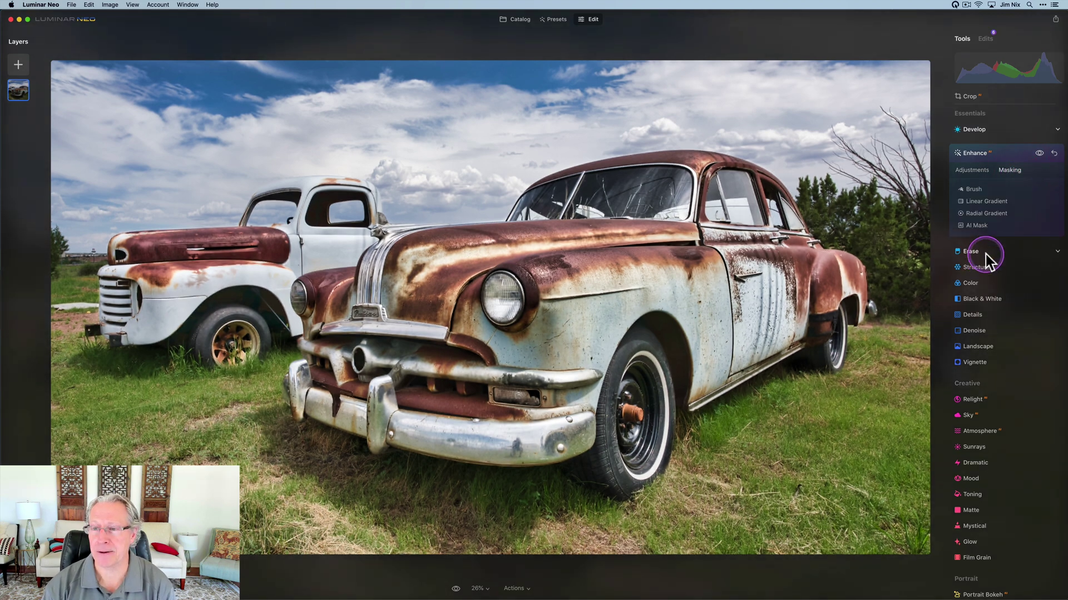
click(976, 247)
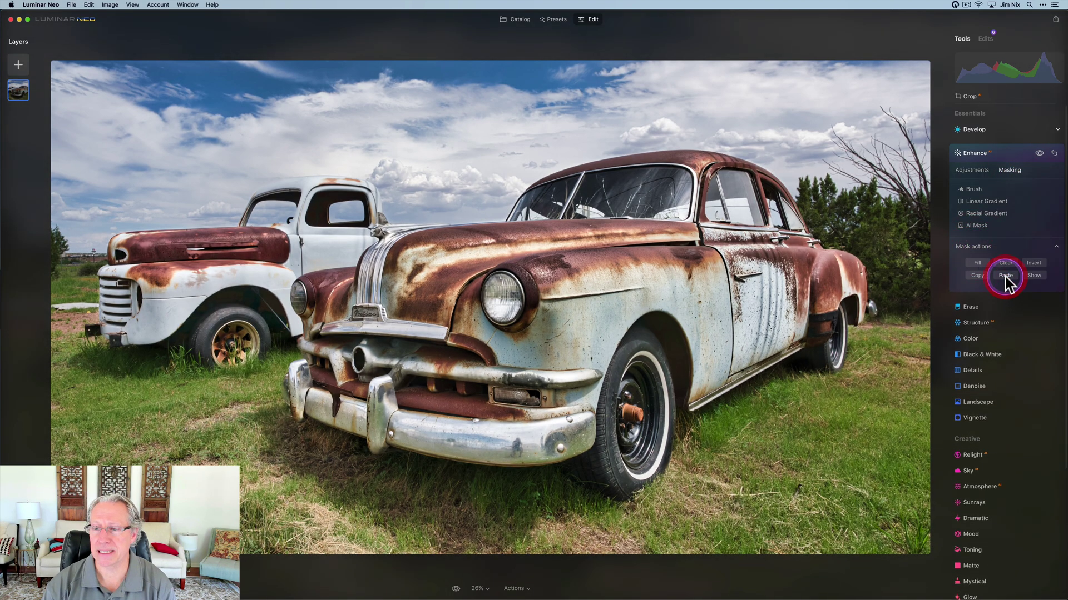
click(1005, 276)
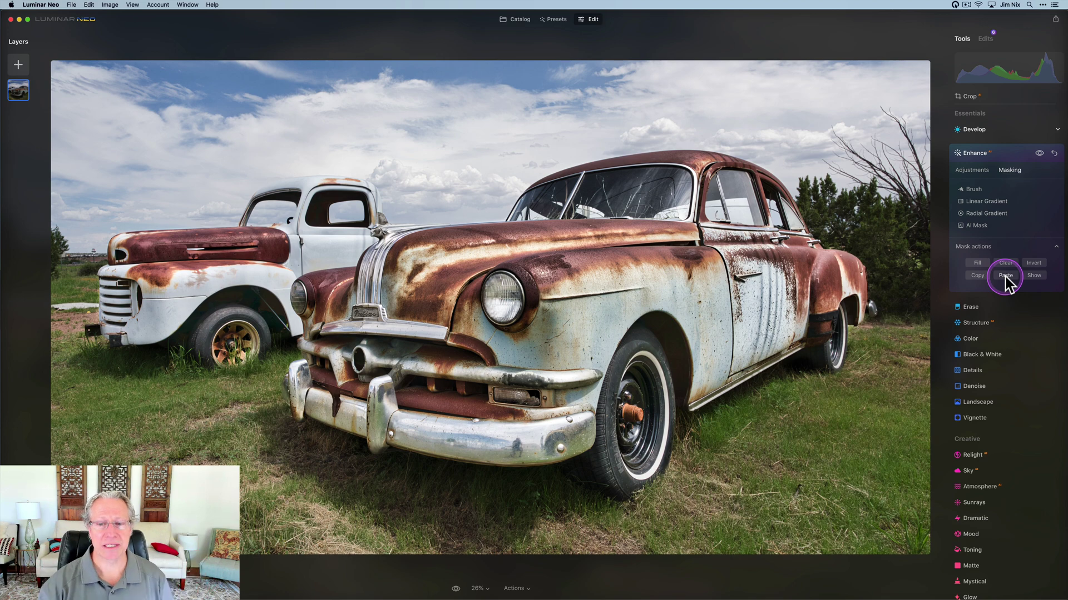
Toggle Enhance off and on to compare with the unenhanced photo, then collapse it
click(1038, 154)
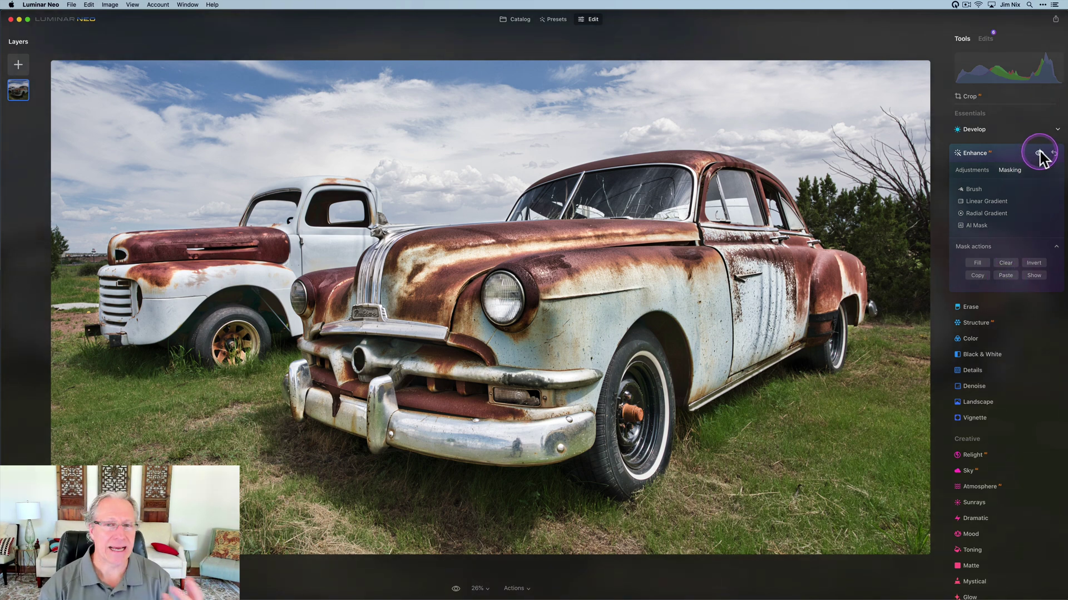
click(972, 170)
click(1039, 154)
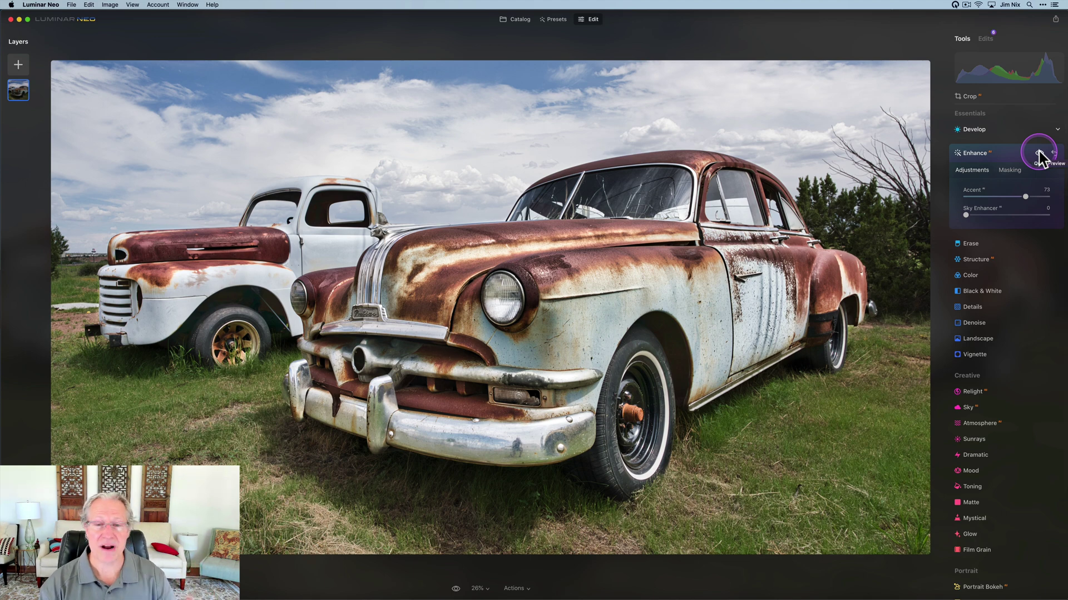
click(1039, 154)
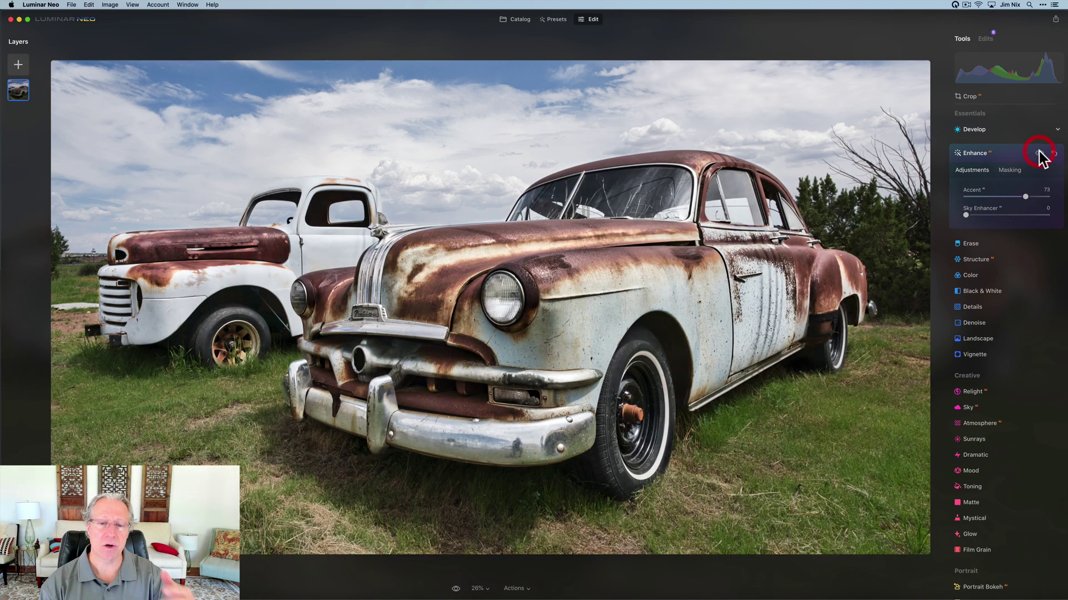
click(1039, 154)
click(1039, 154)
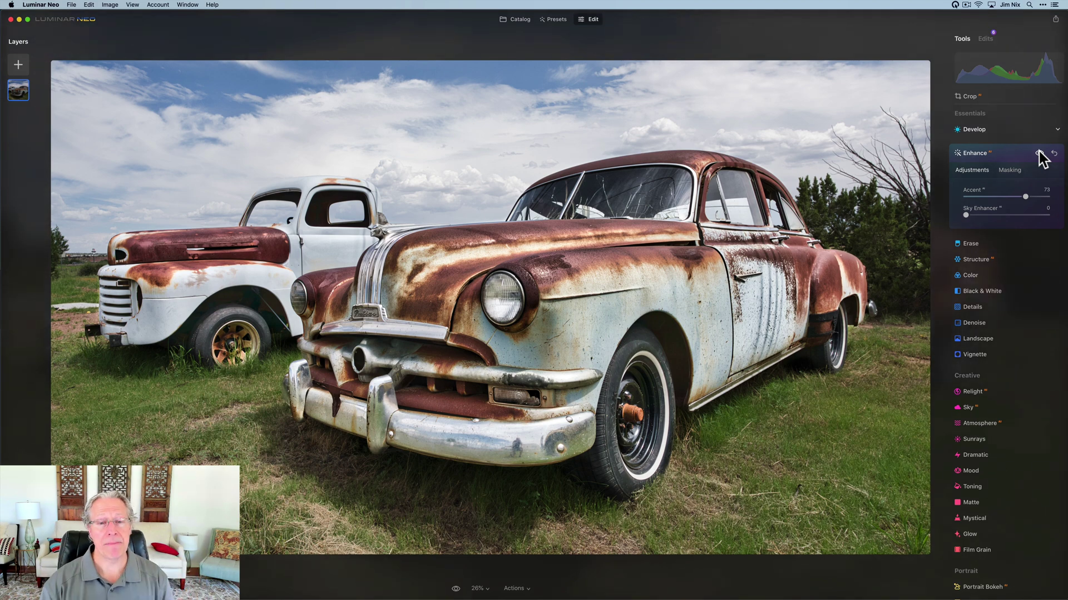
click(999, 174)
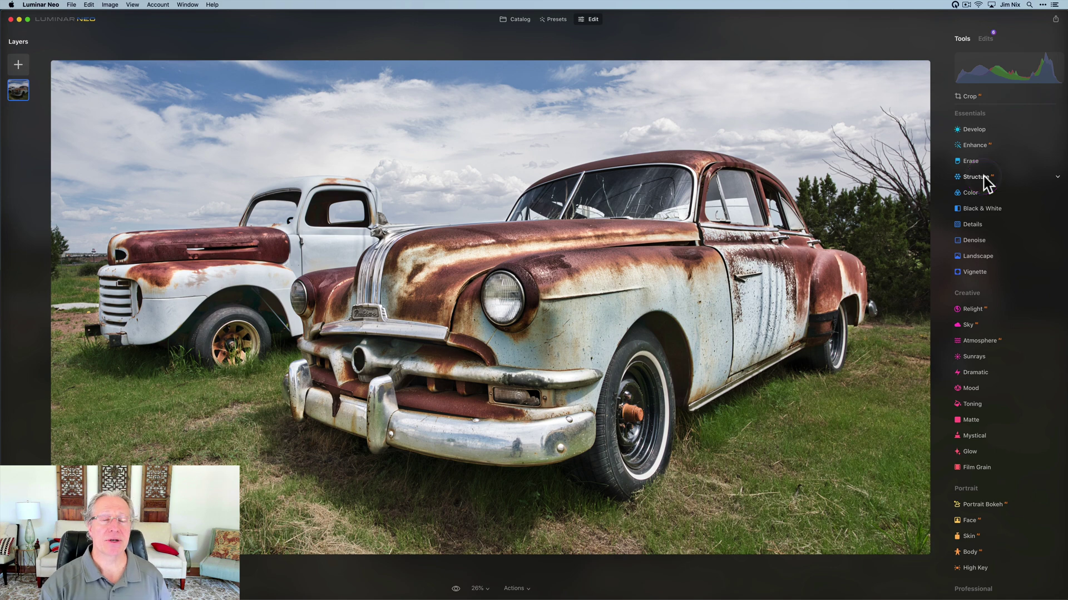
Set the Structure Amount to -100
click(983, 176)
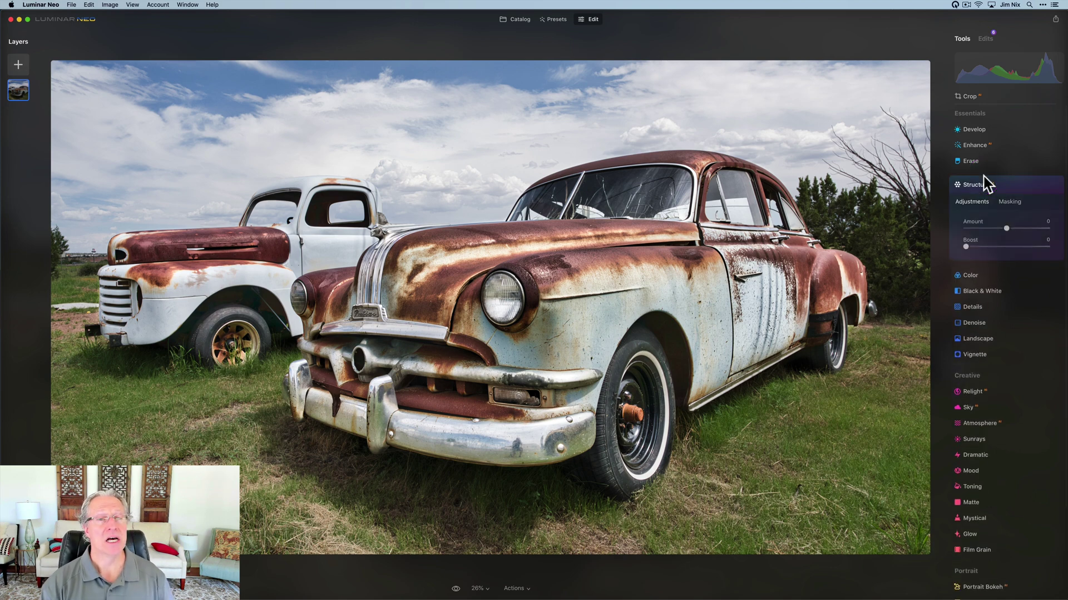
click(1007, 208)
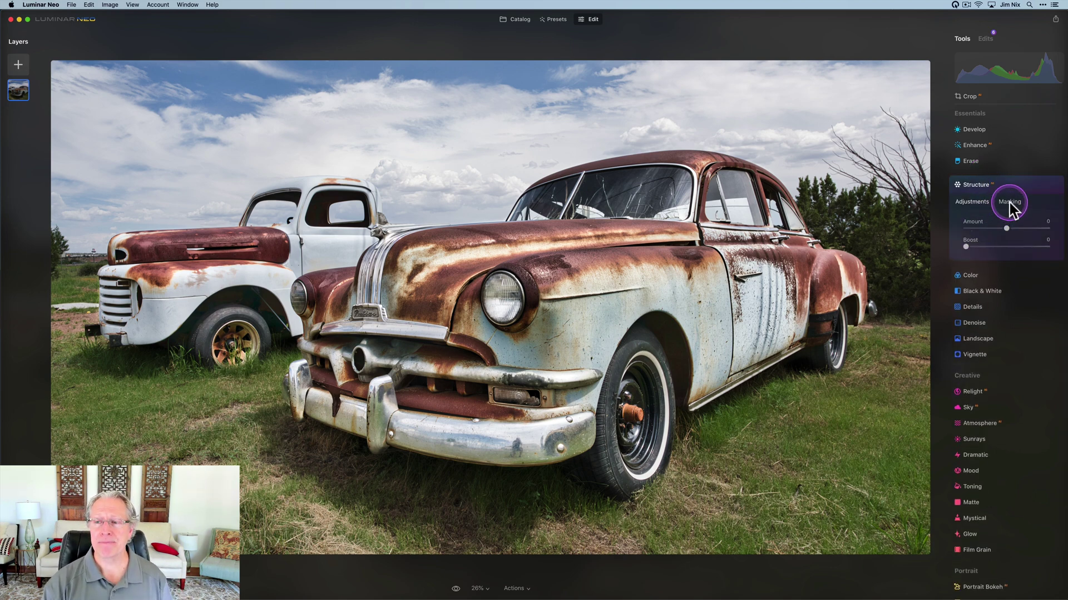
drag(1008, 228, 952, 227)
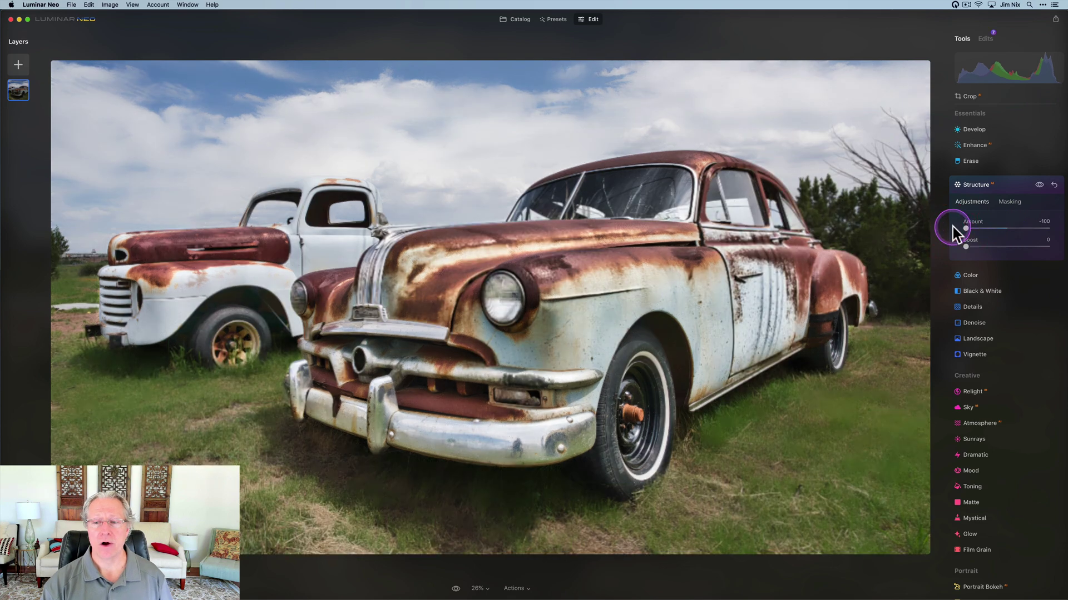
Invert the Structure mask onto the sky and grass background
click(1007, 203)
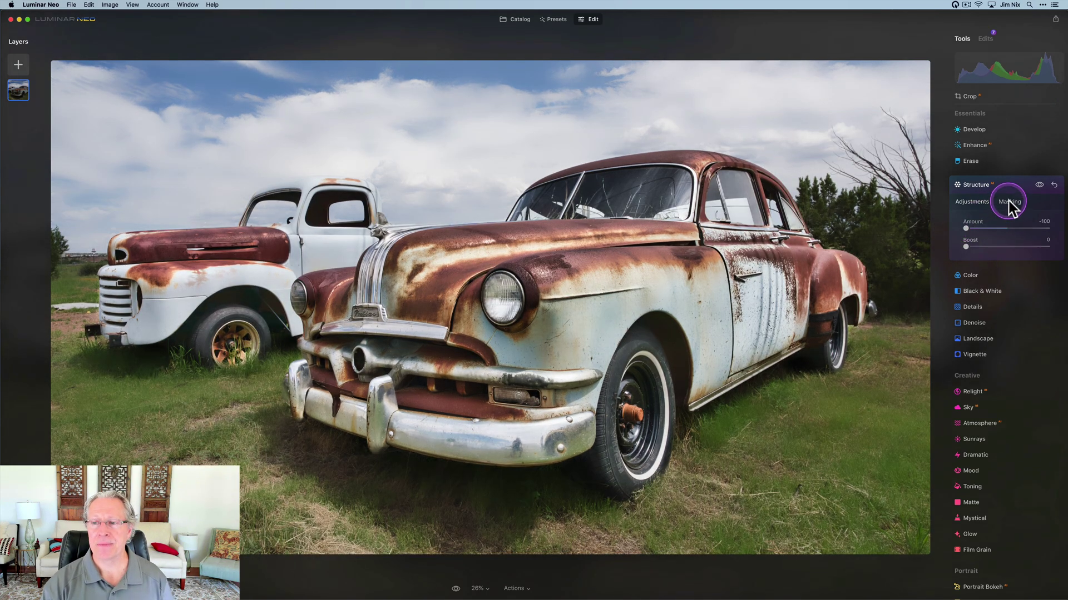
click(981, 278)
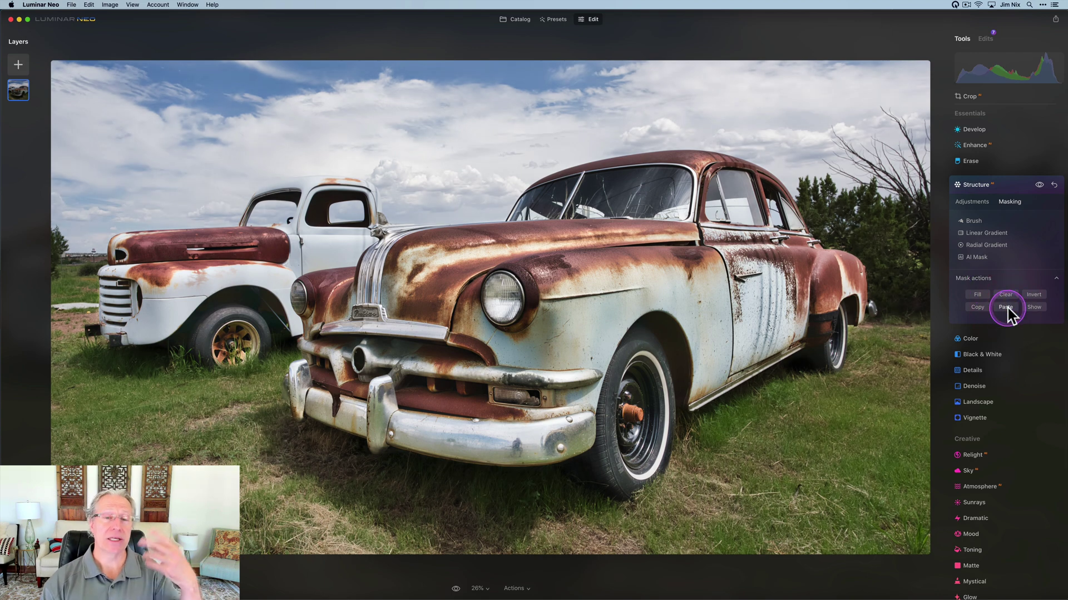
click(1034, 308)
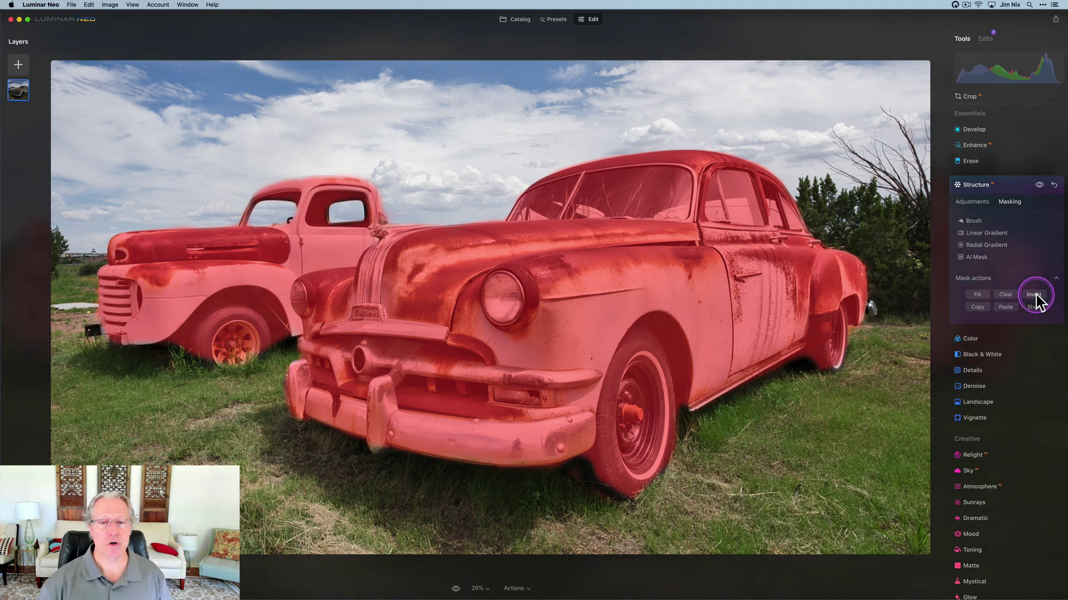
click(1034, 296)
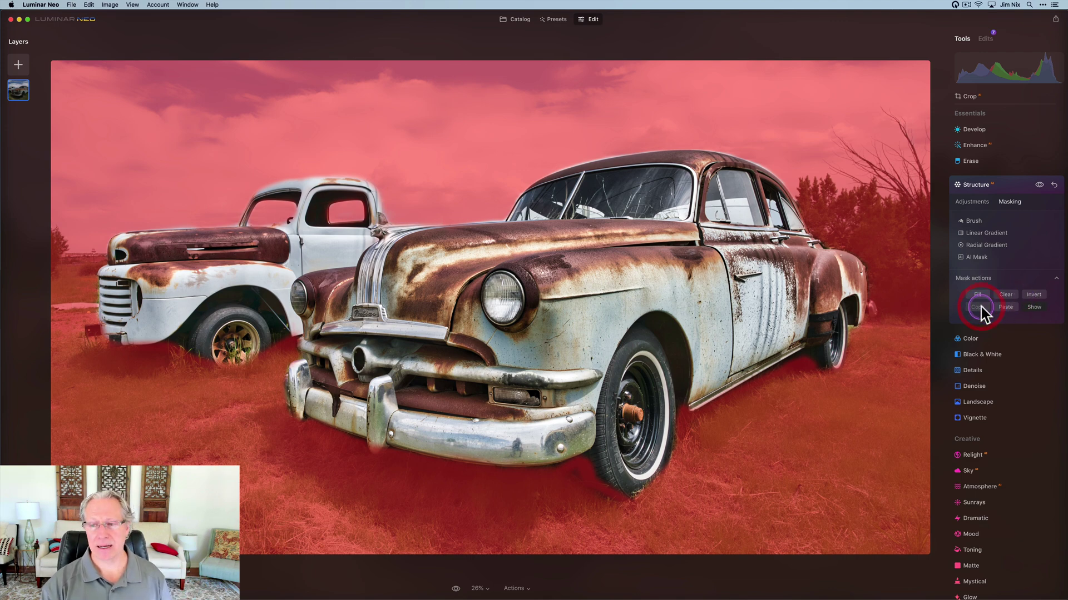
click(977, 203)
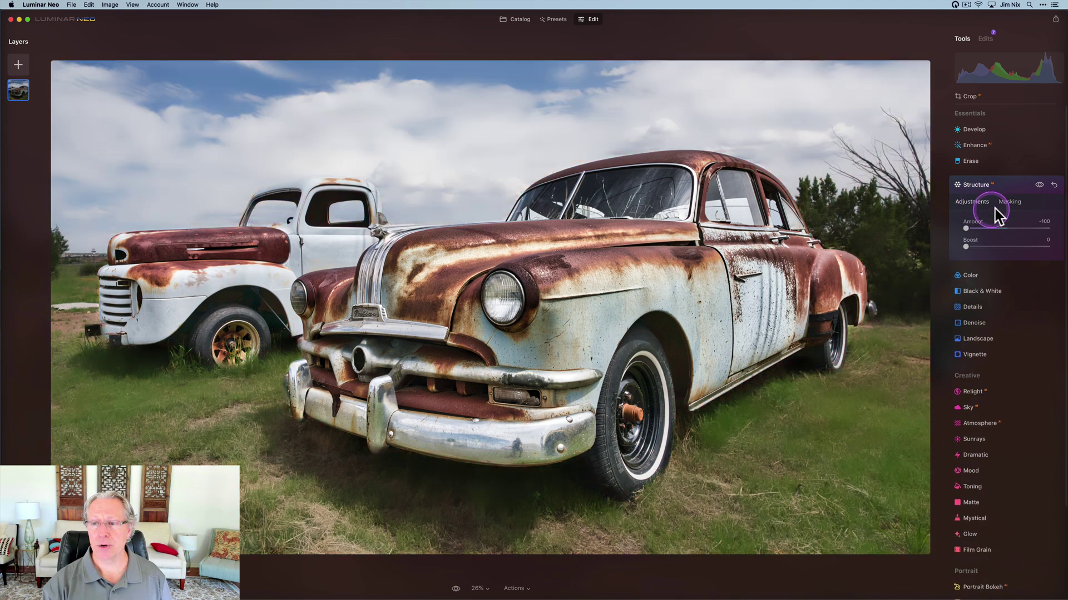
Ease background Structure Amount to -75 with Boost reset to 0, then collapse Structure
click(1038, 185)
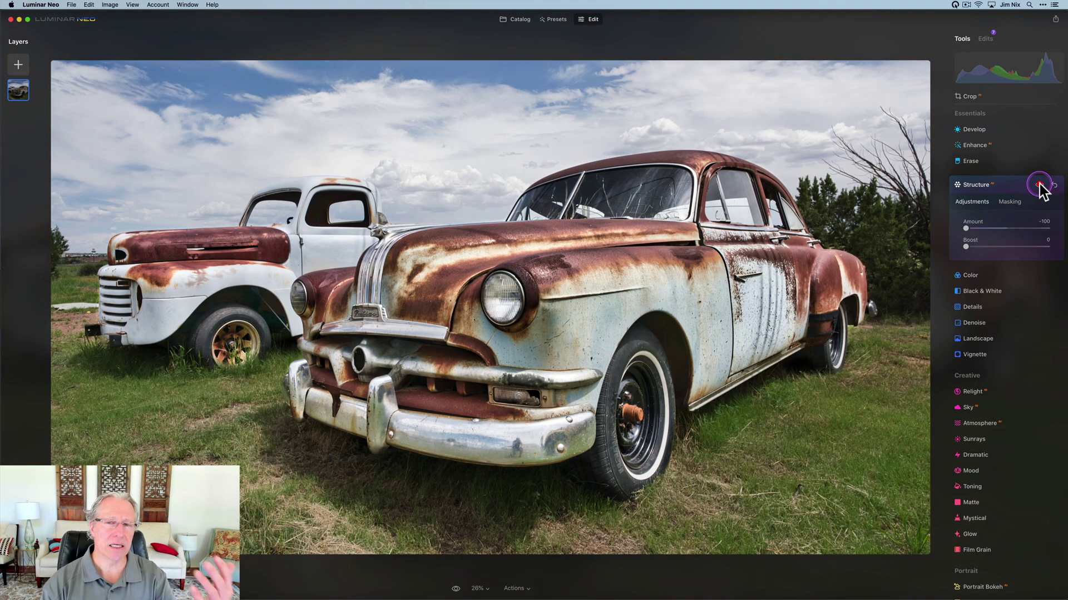
click(1039, 184)
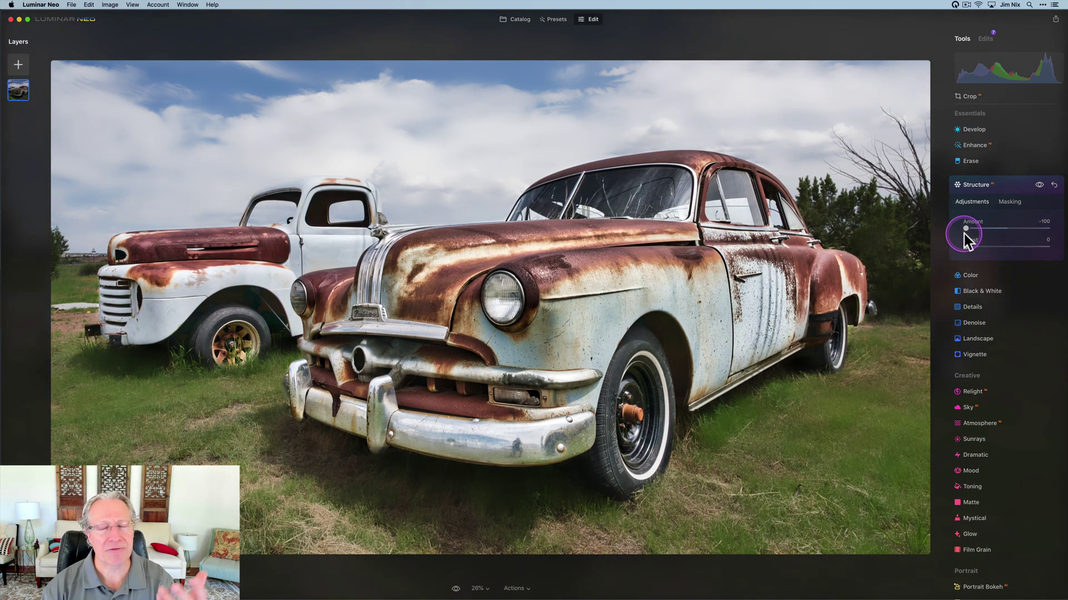
drag(968, 247, 1034, 246)
double_click(1008, 247)
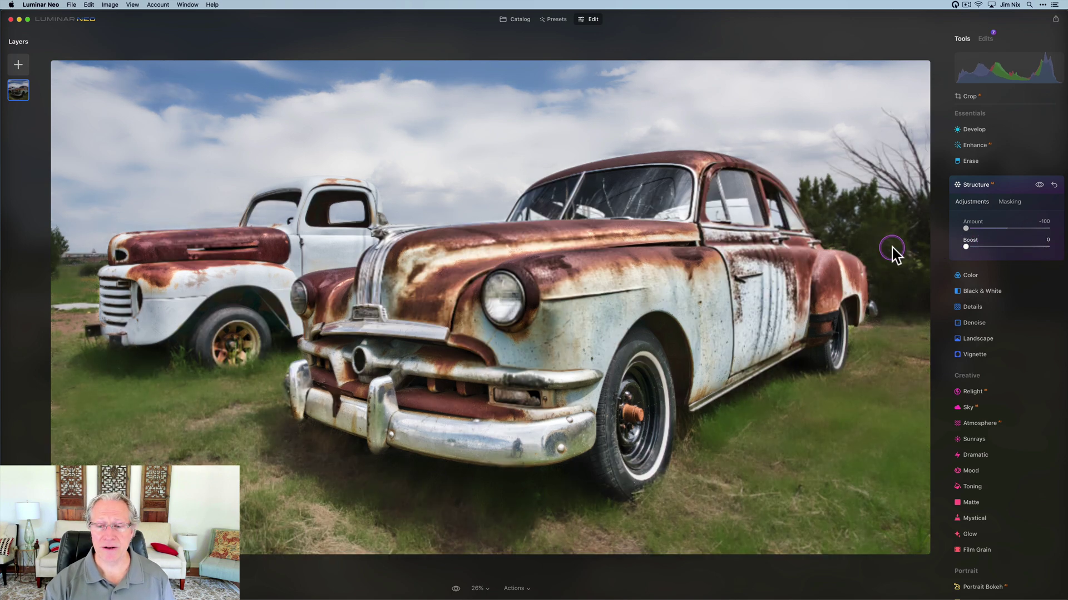
drag(967, 229, 981, 228)
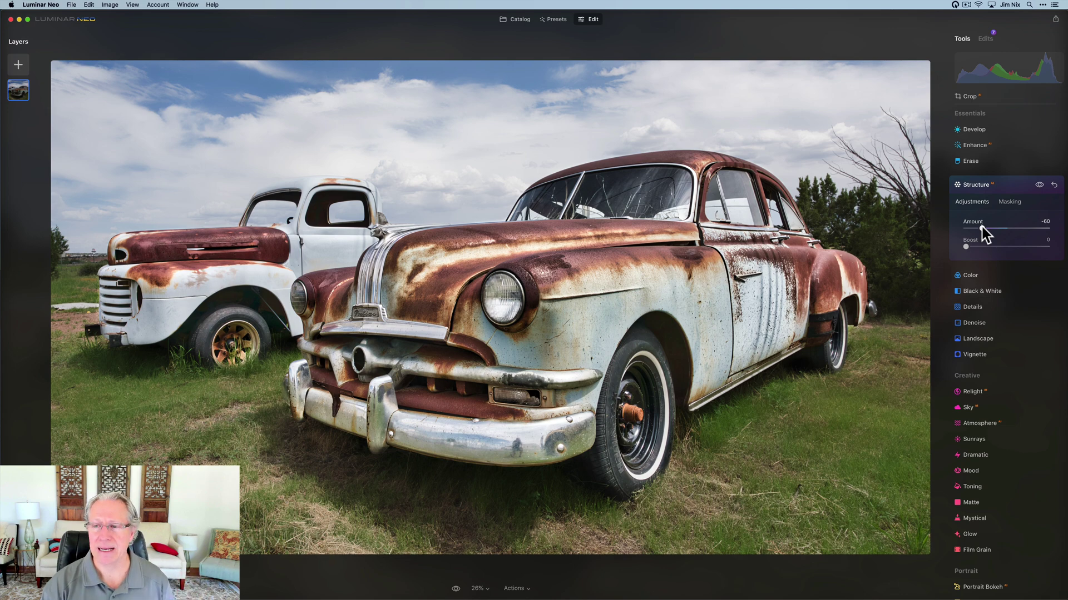
drag(981, 228, 979, 228)
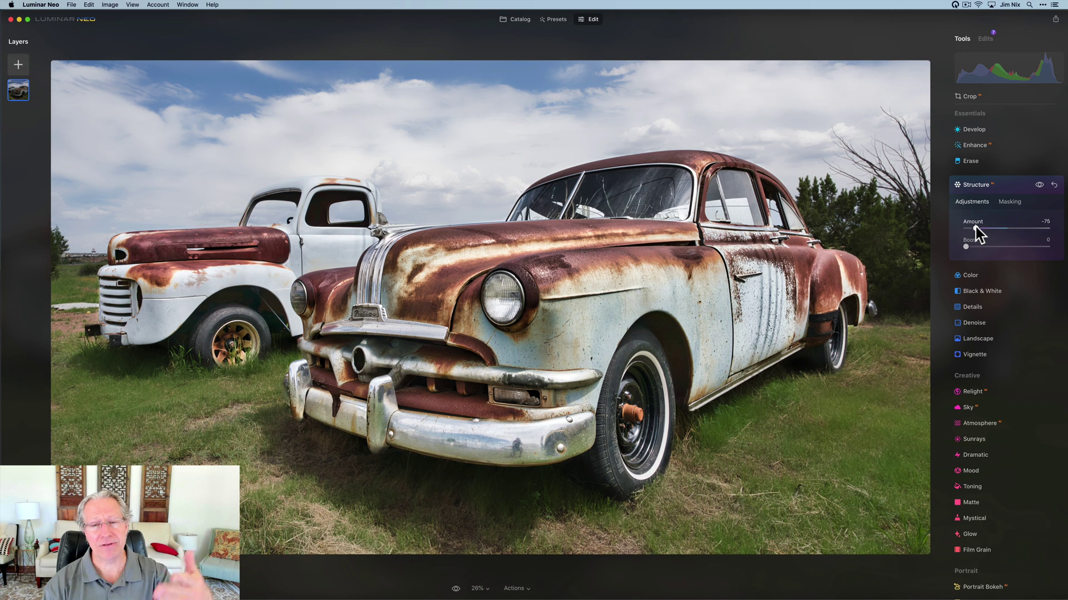
click(1007, 202)
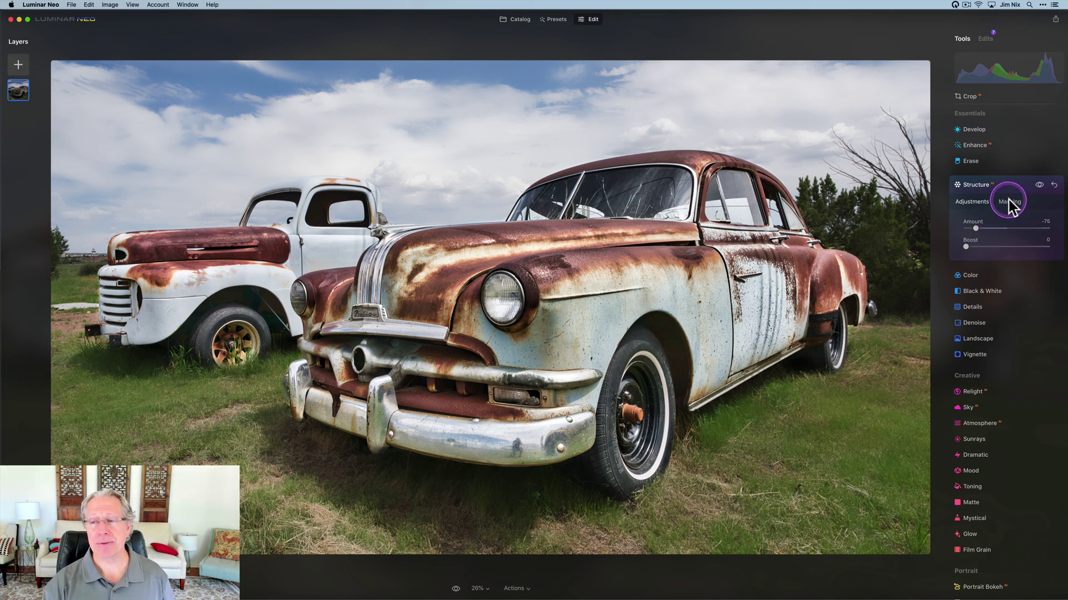
click(964, 280)
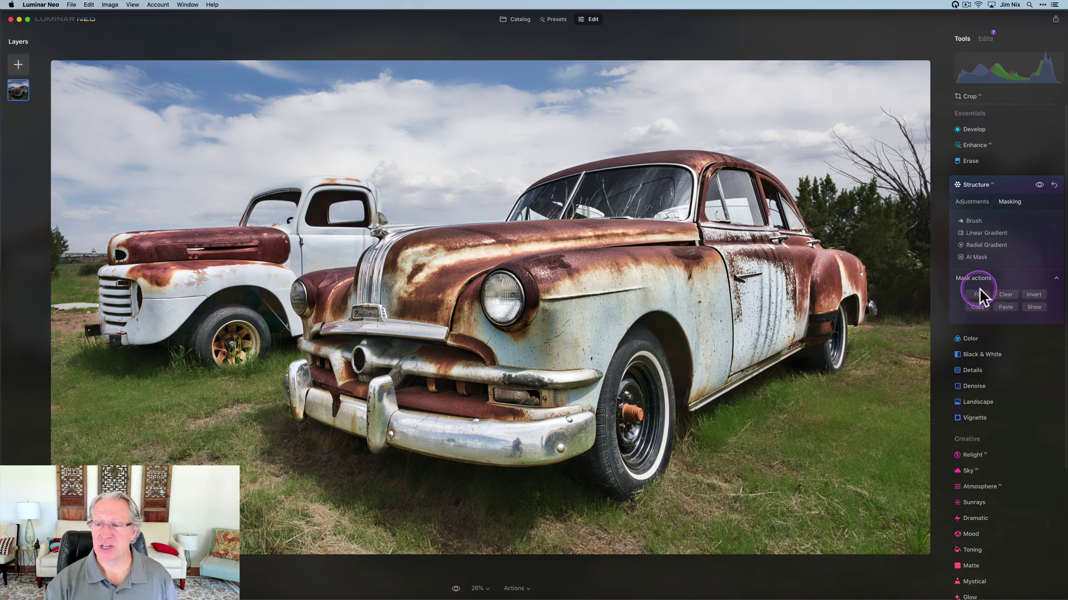
click(983, 185)
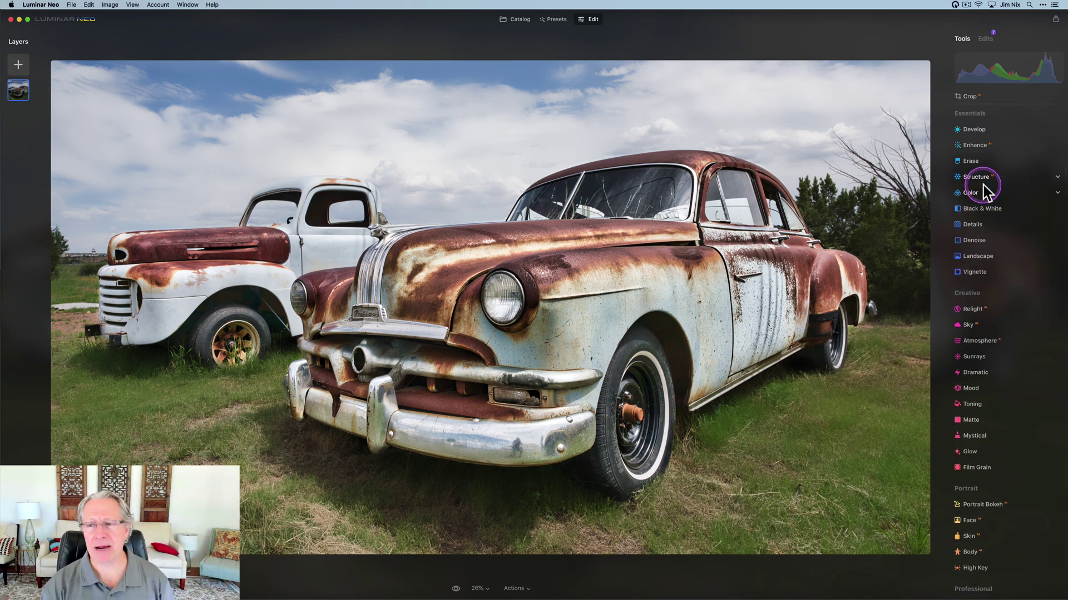
Set Color Saturation to -100 and paste the copied background mask onto it
click(968, 193)
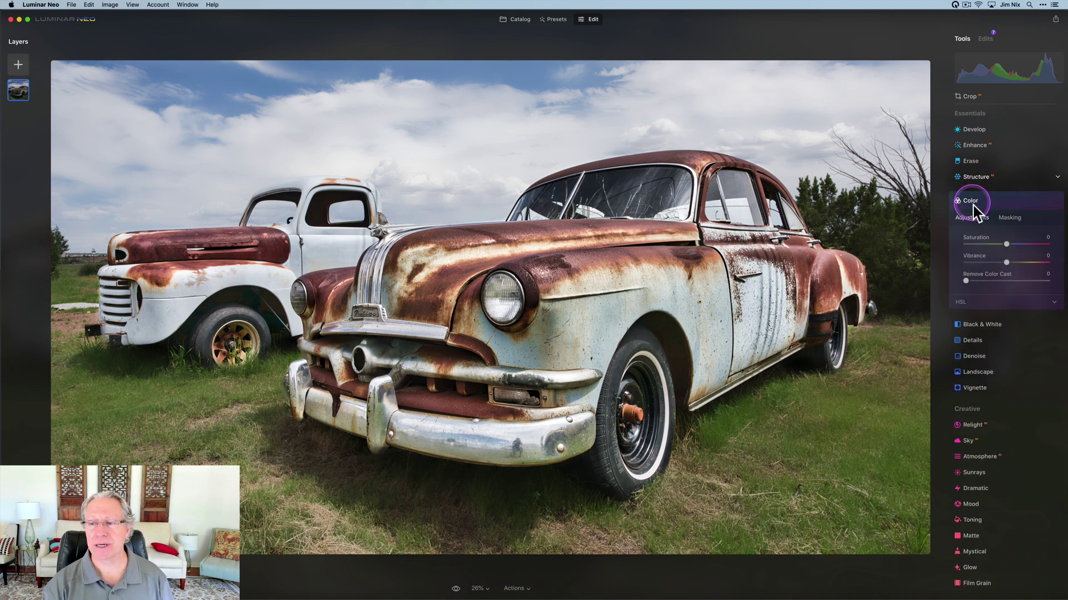
drag(1006, 244, 960, 248)
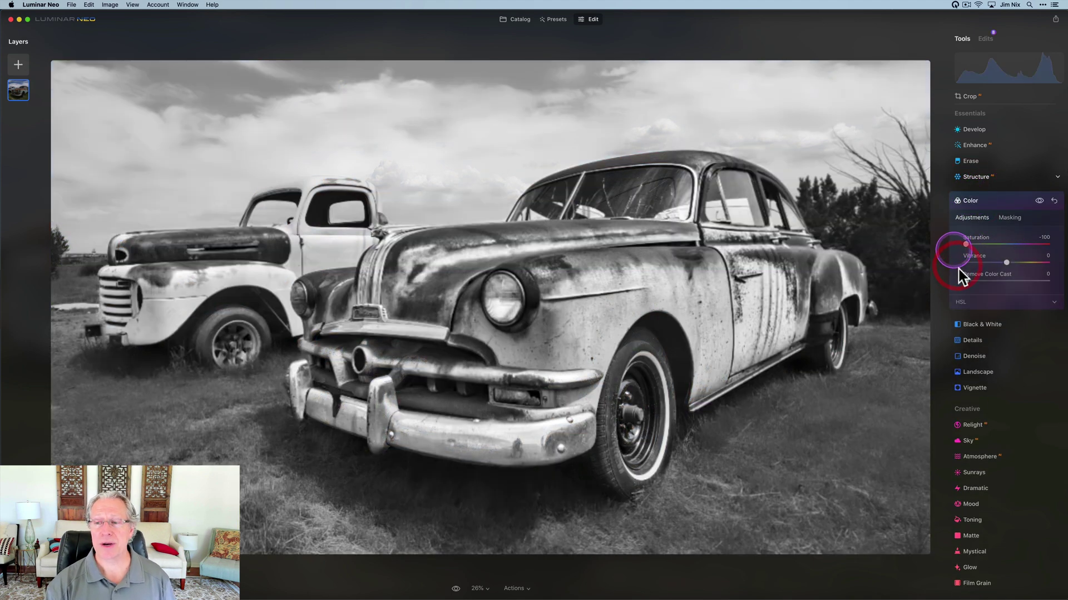
click(1009, 218)
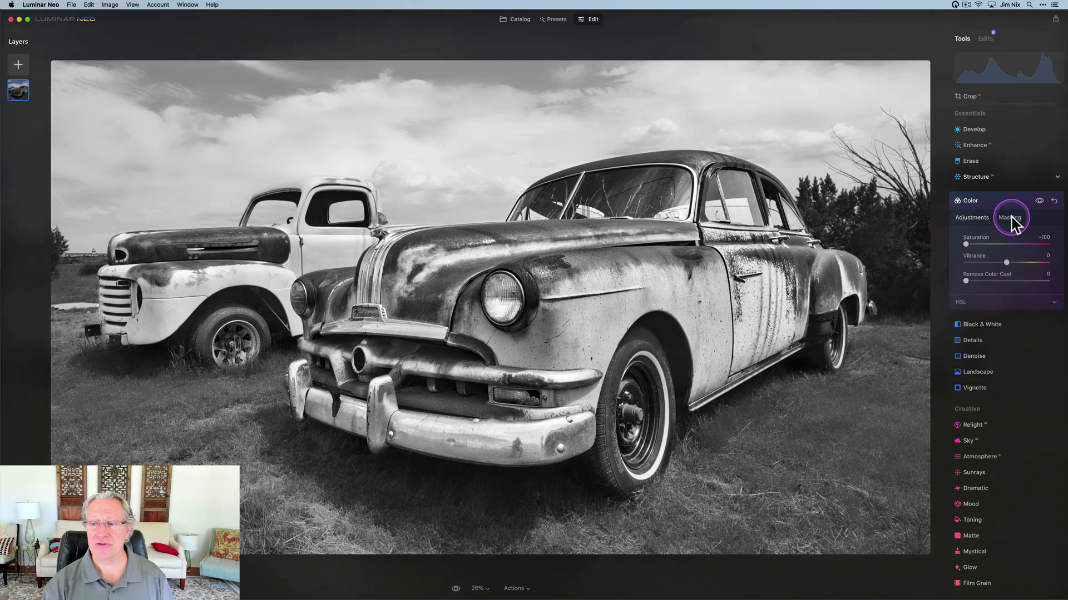
click(977, 294)
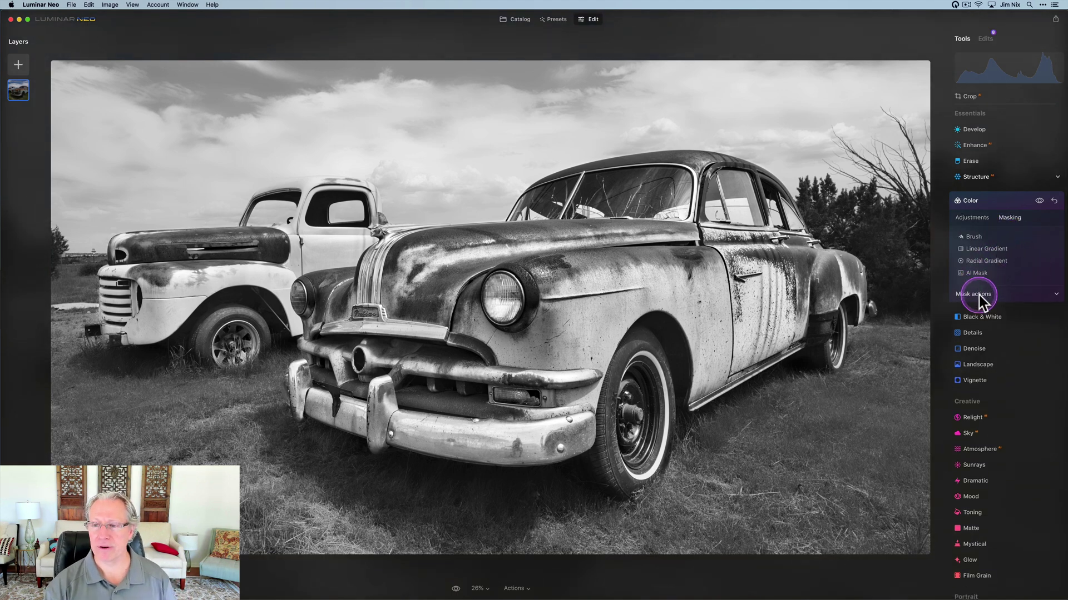
click(1006, 323)
click(1009, 217)
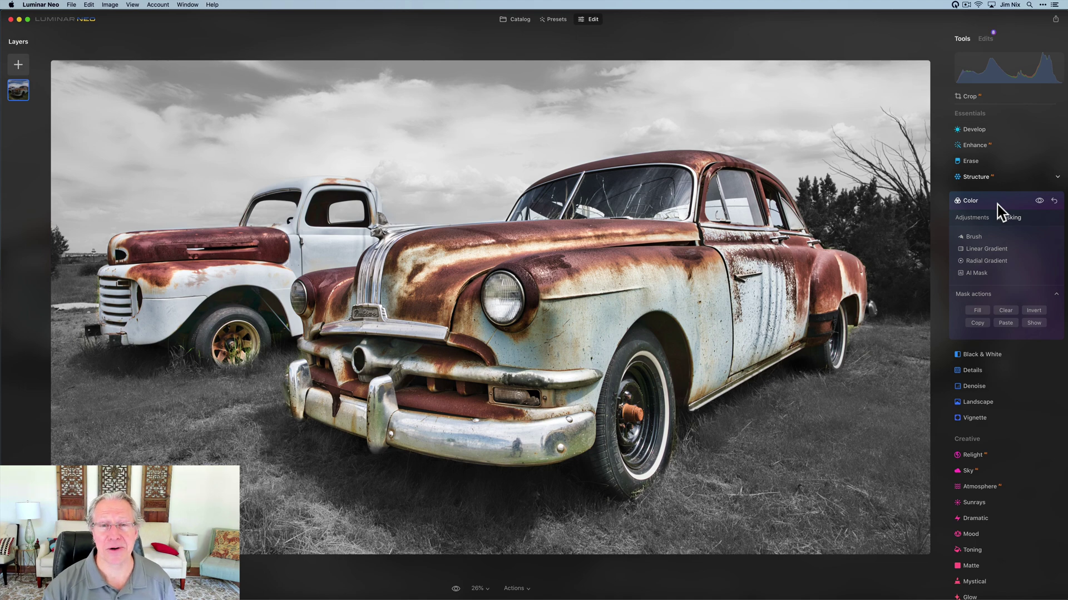
Lower the Develop Exposure and apply the copied background mask to Develop
click(996, 204)
click(978, 144)
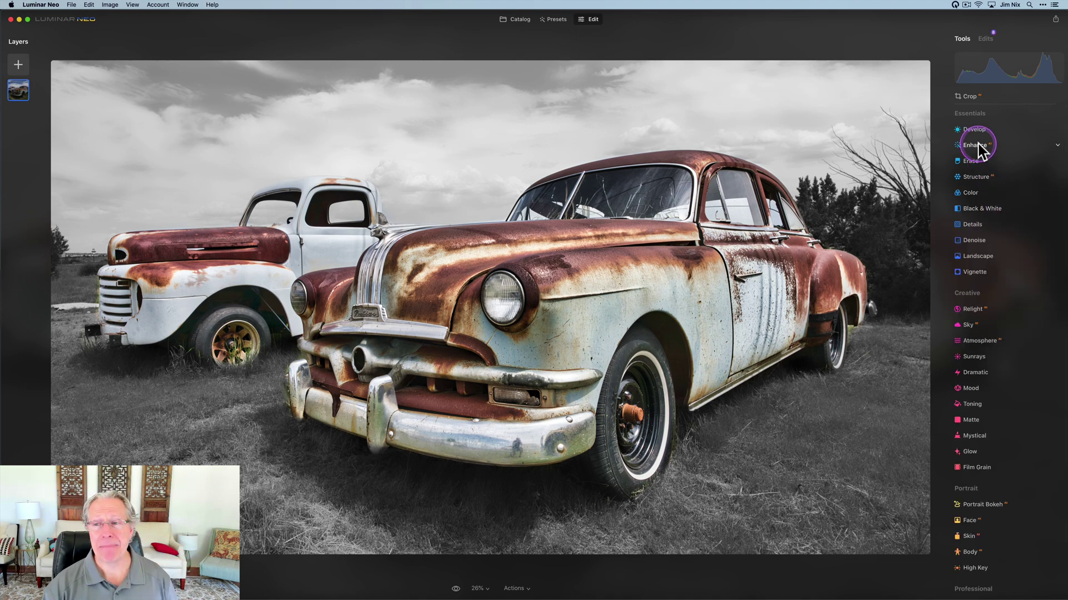
click(979, 130)
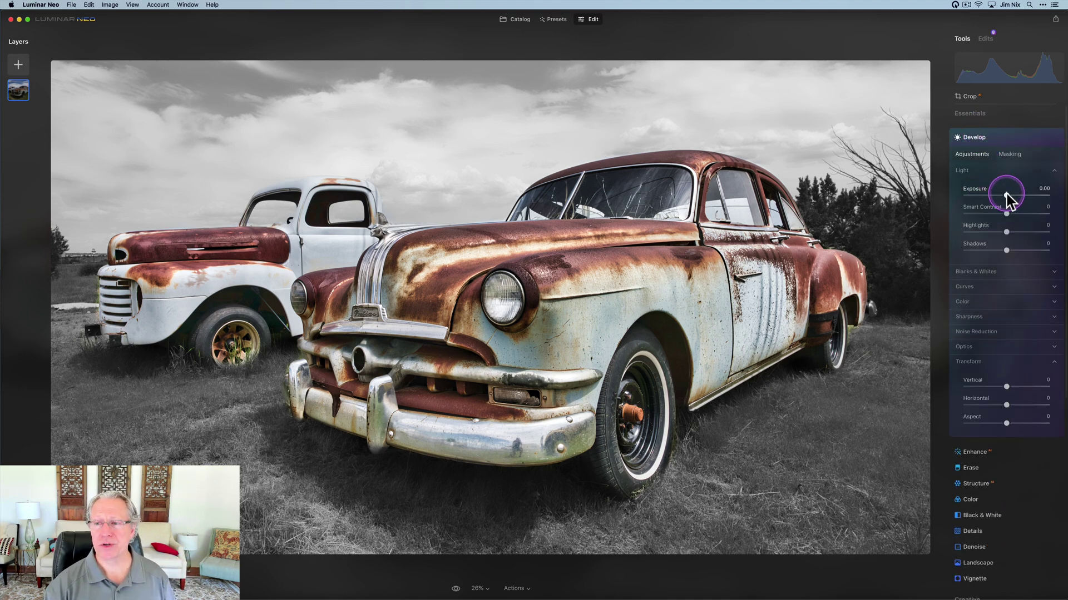
drag(1006, 195, 1000, 195)
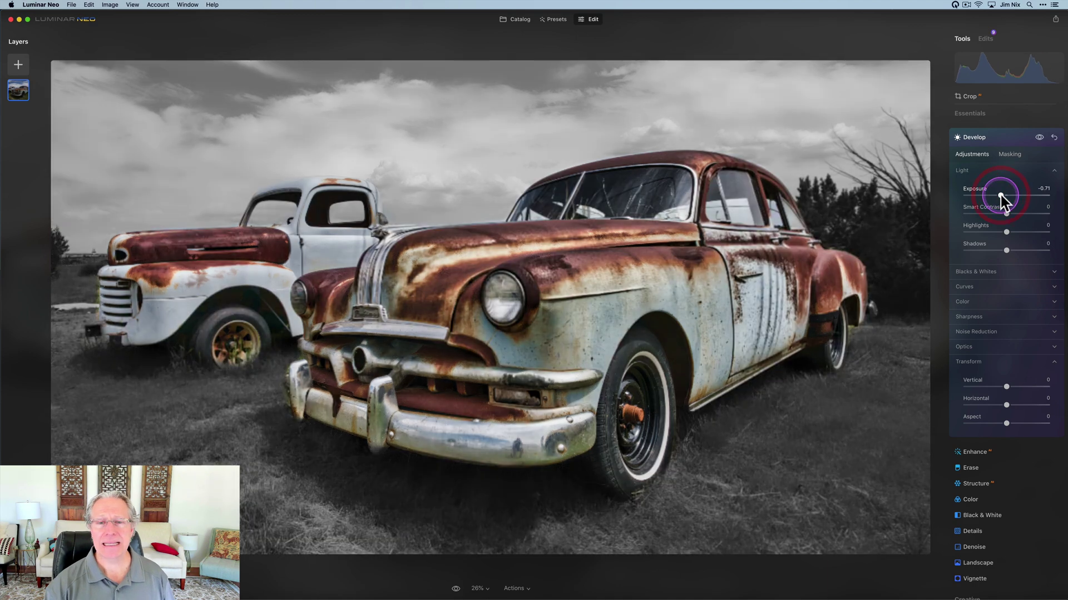
click(1008, 156)
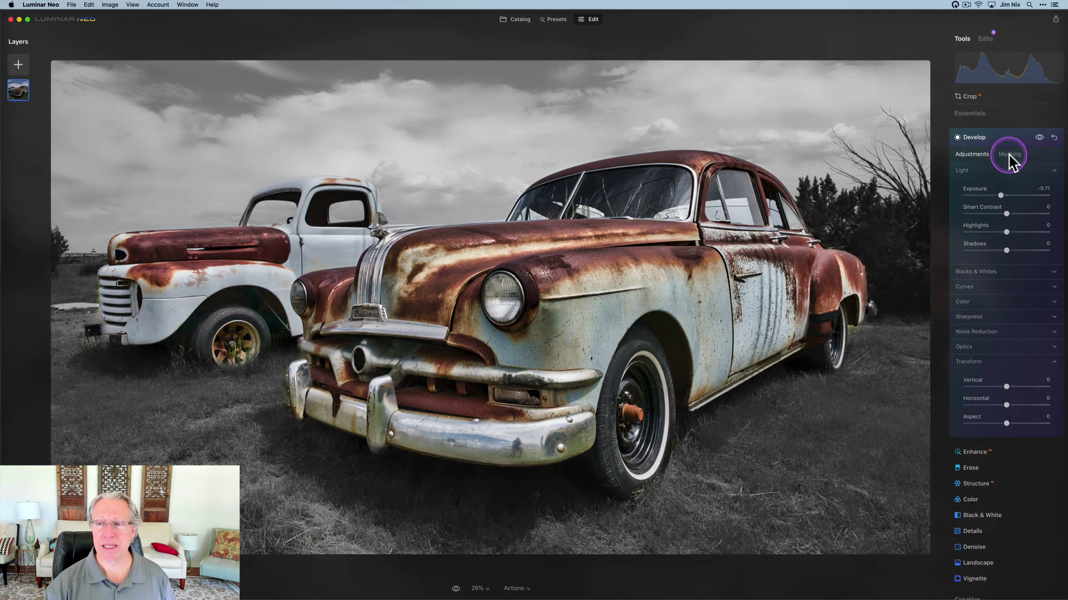
click(979, 231)
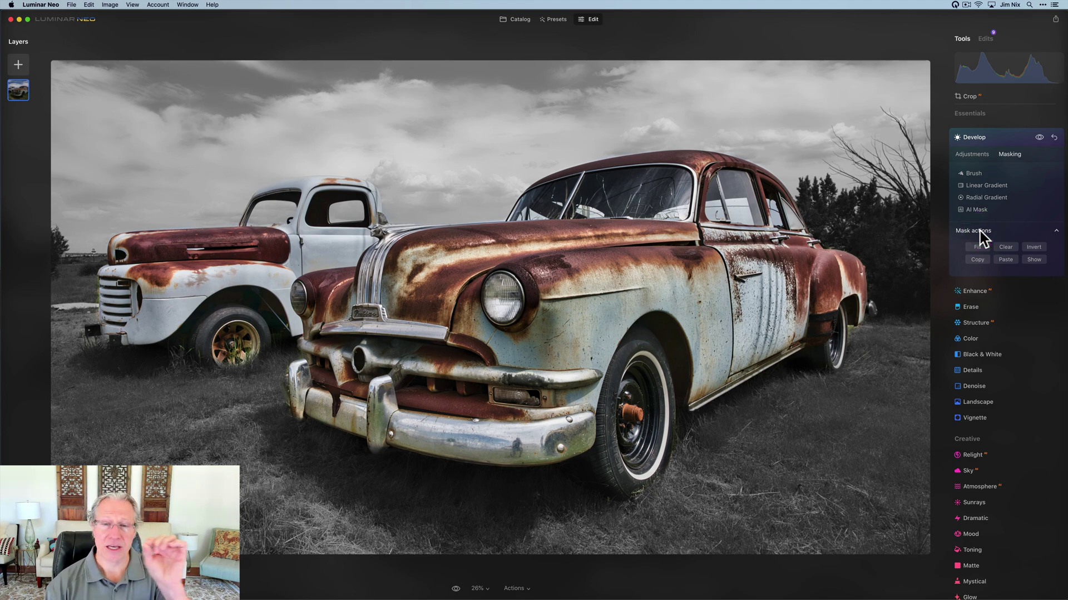
click(1005, 259)
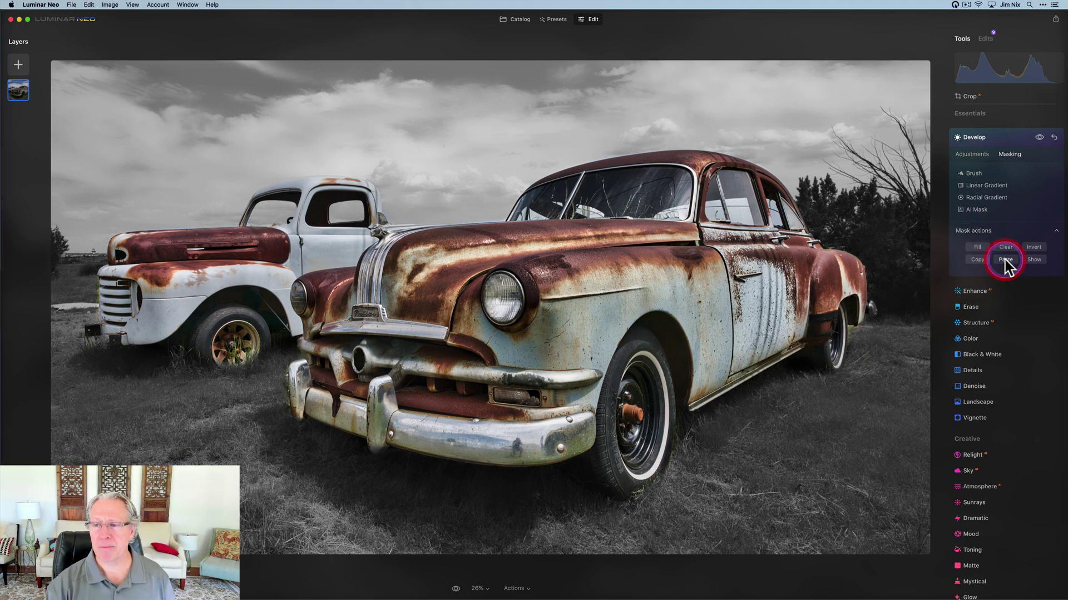
Compare Develop on and off, then set Exposure to -0.35 and collapse Develop
click(1039, 137)
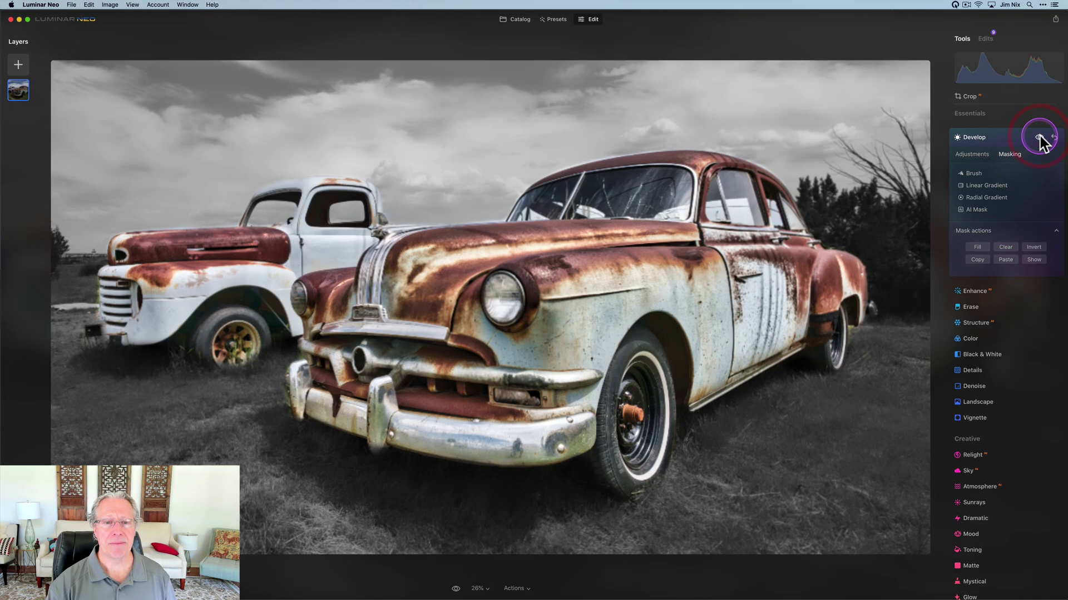
click(1037, 138)
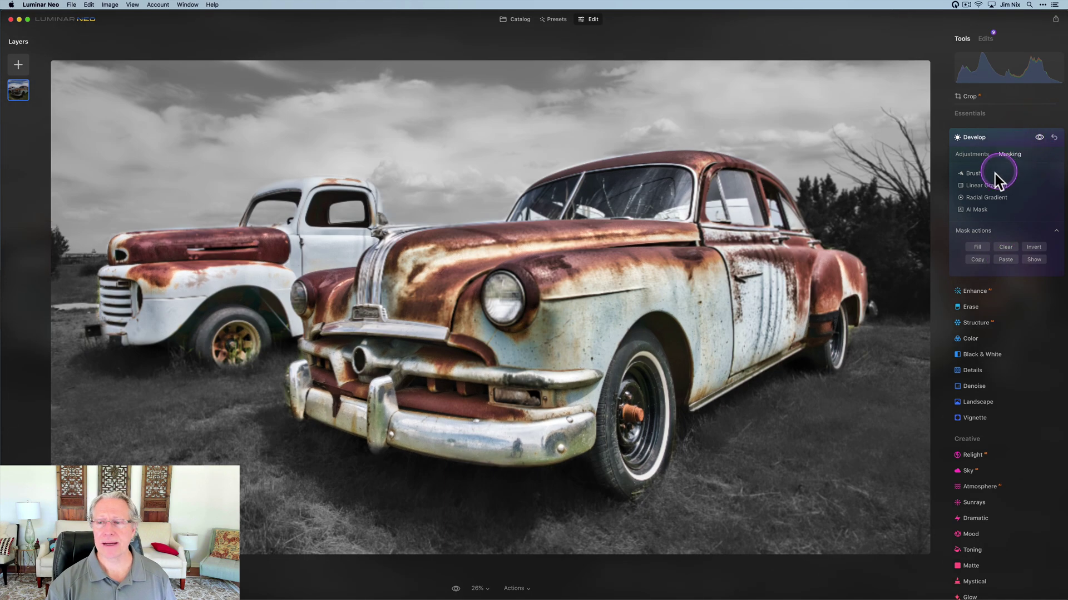
click(976, 155)
click(1001, 193)
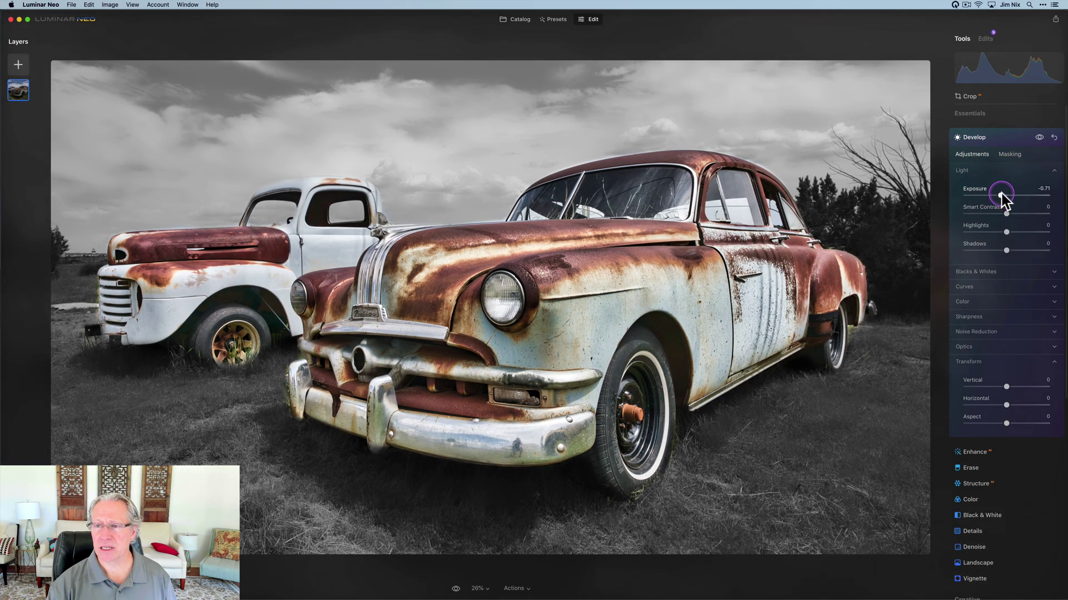
drag(1003, 193, 1004, 193)
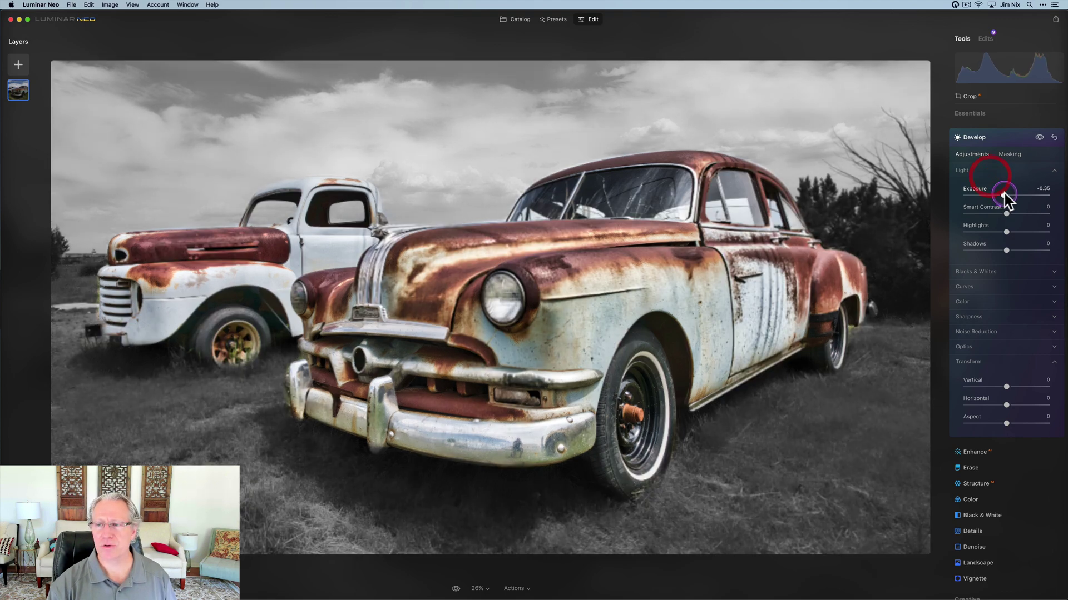
click(988, 139)
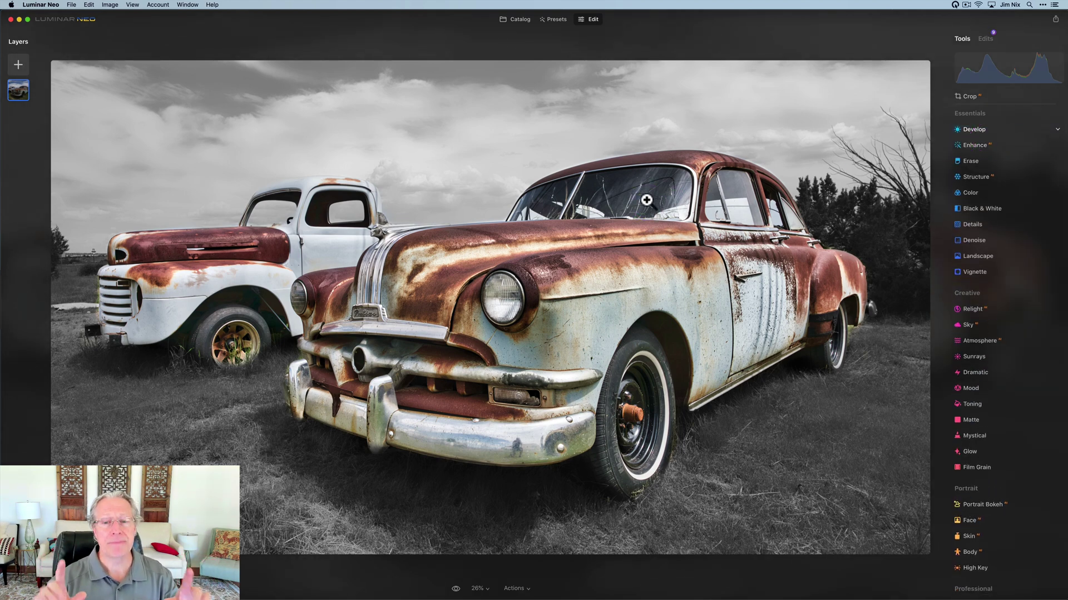
Paste the copied background mask onto the Color adjustment
click(970, 193)
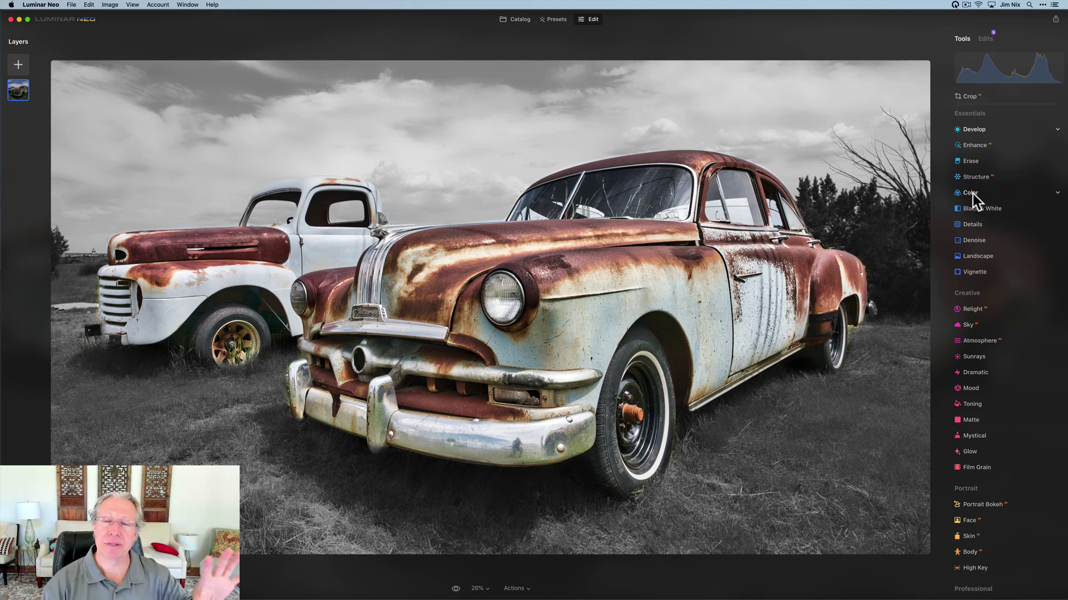
click(972, 195)
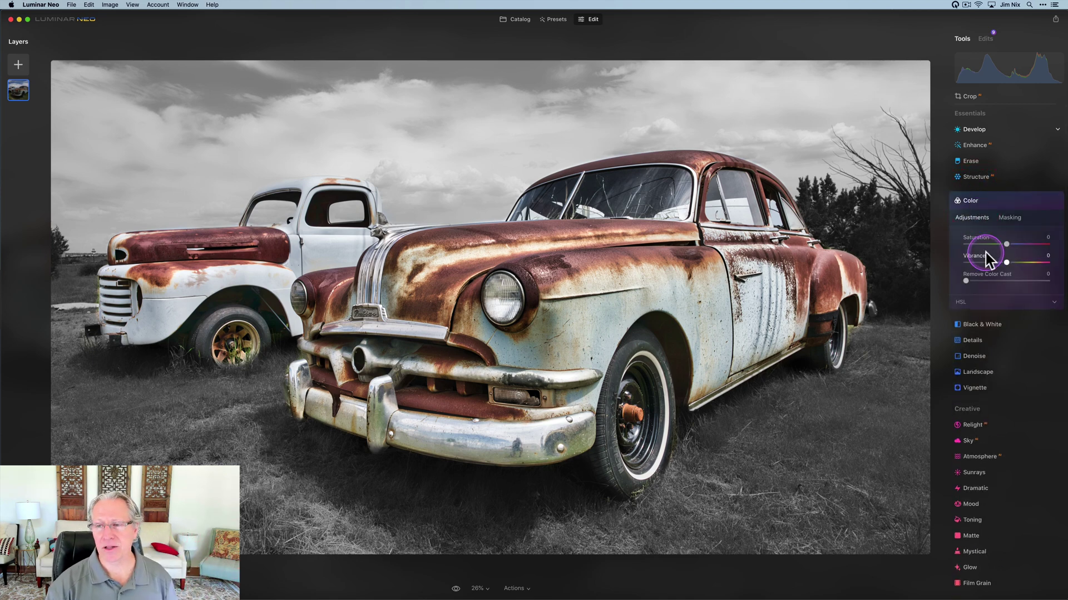
click(973, 291)
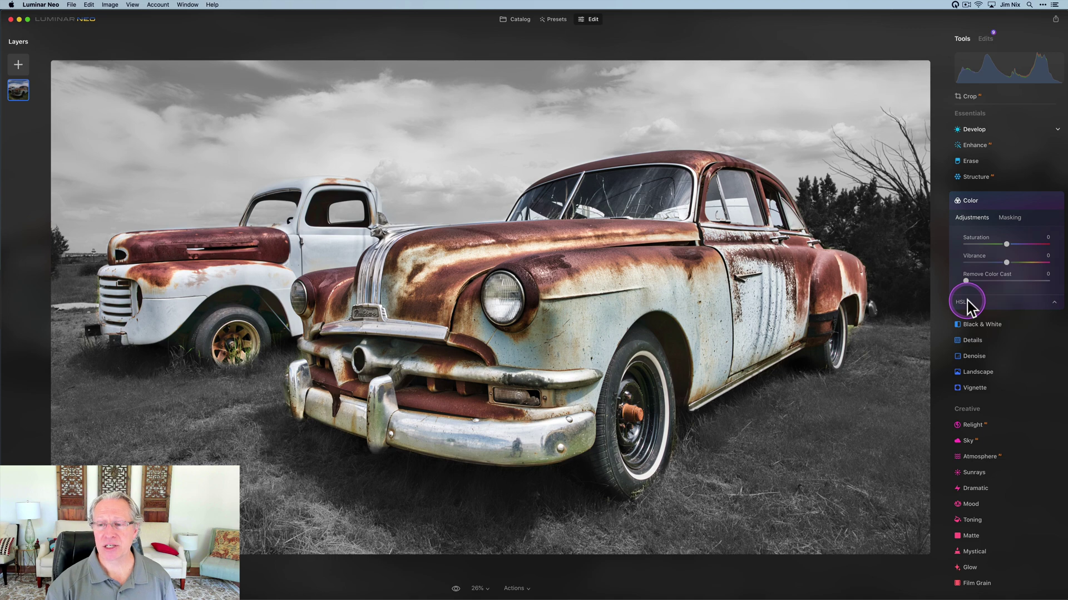
click(969, 300)
click(1020, 221)
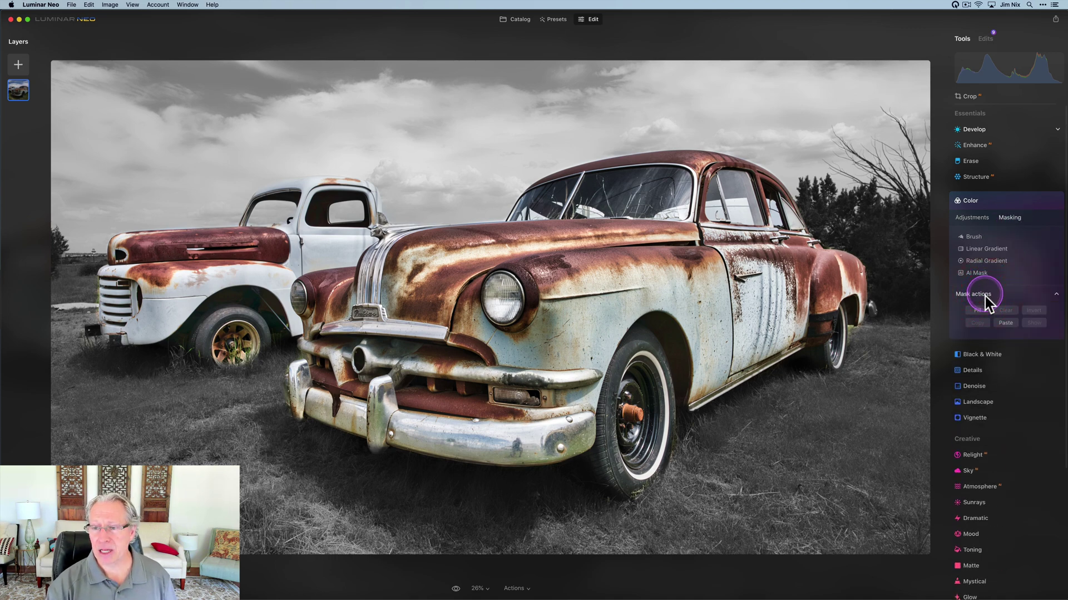
click(1006, 324)
Show the mask overlay and invert it to cover the cars, then return to the Color sliders
click(970, 218)
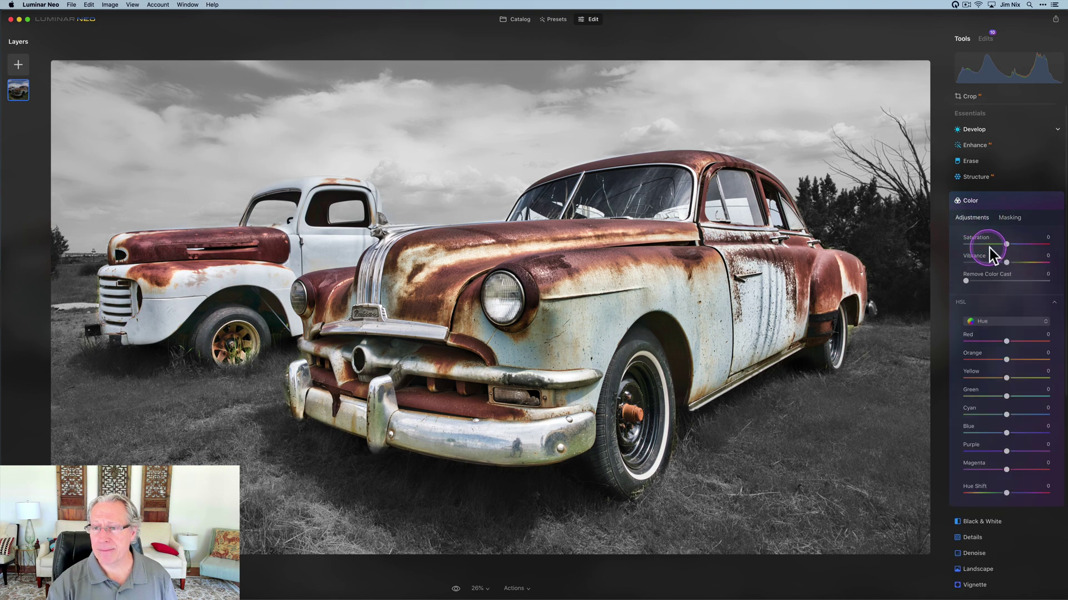
click(1009, 218)
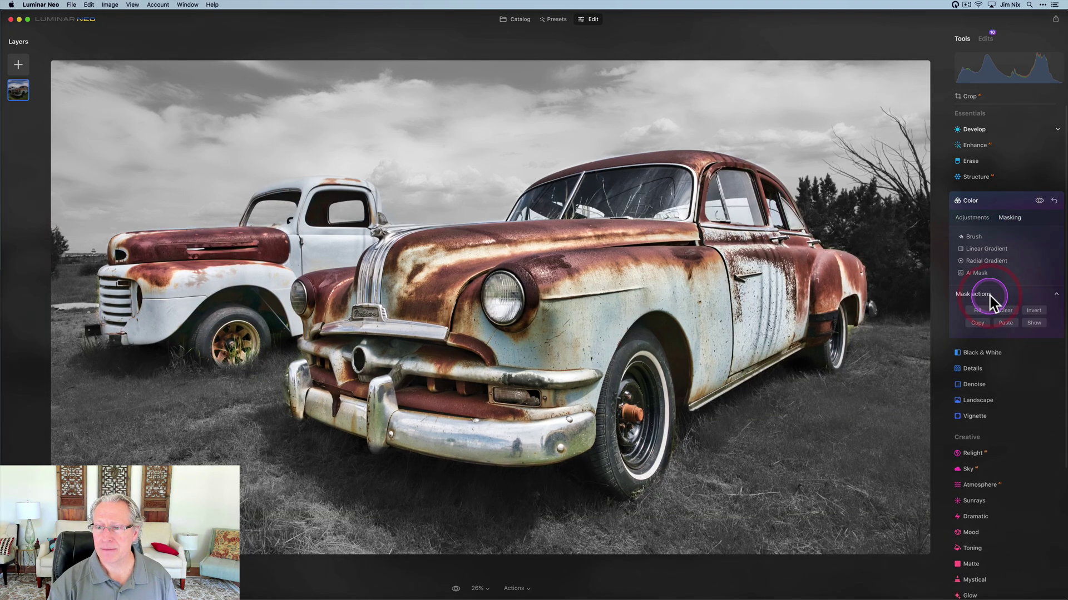
click(1030, 323)
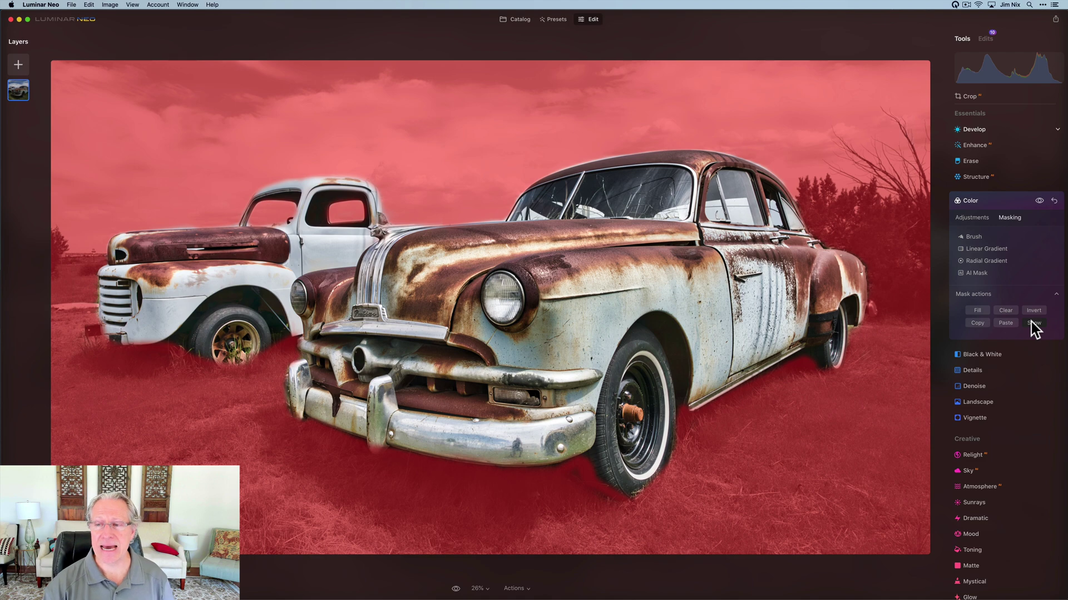
click(1005, 311)
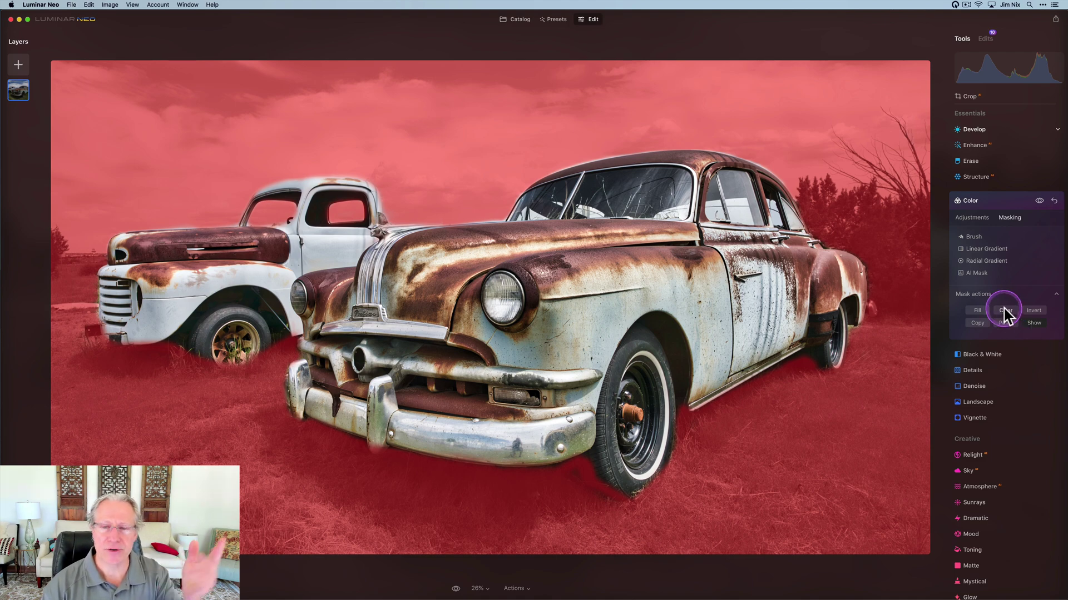
click(1033, 309)
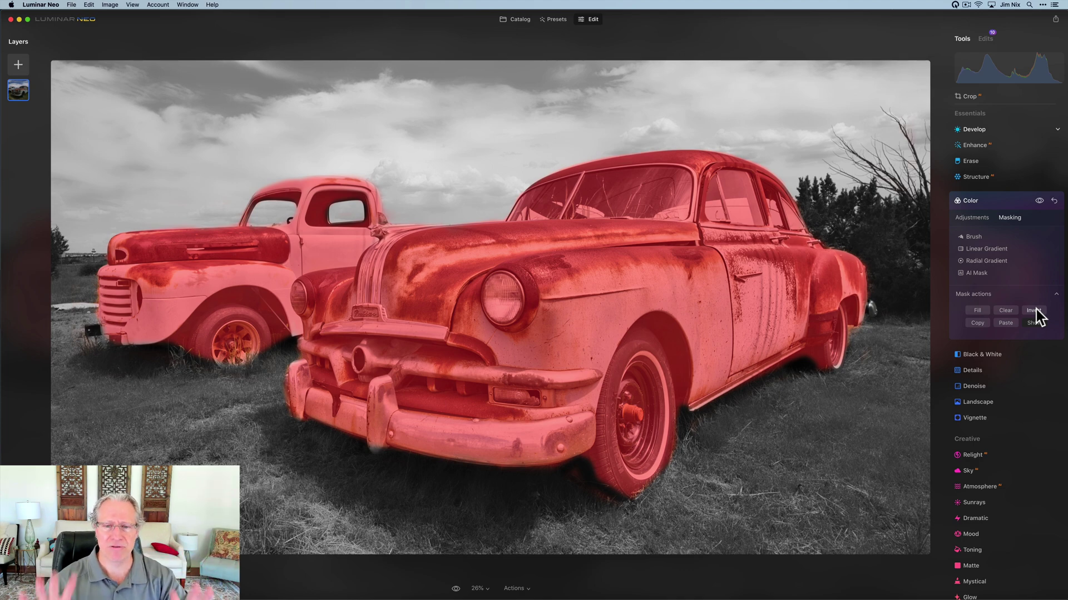
click(970, 194)
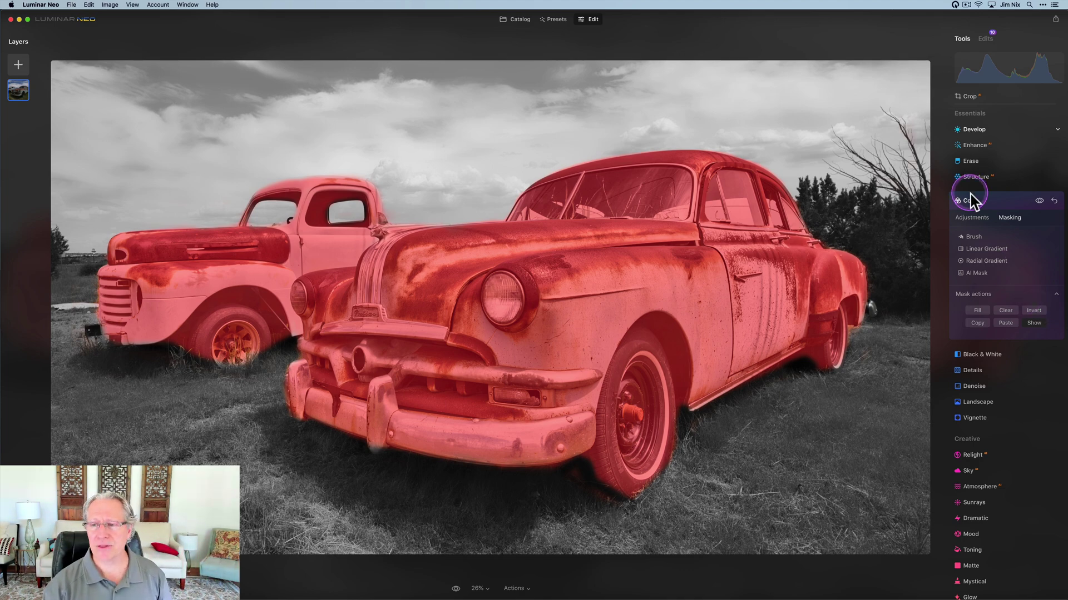
click(973, 217)
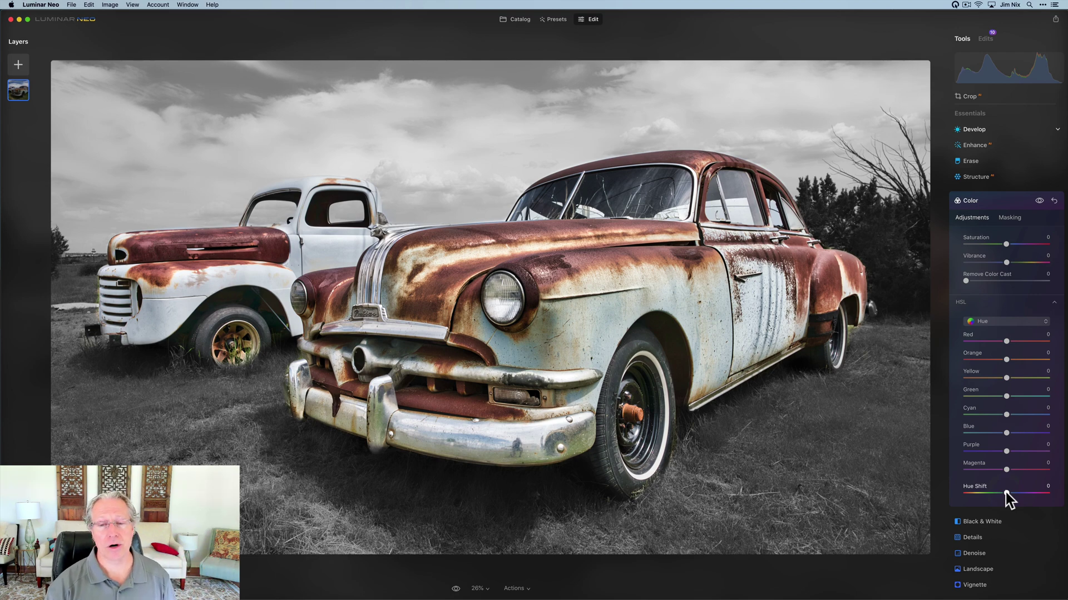
Set Color Hue Shift to -180 so the cars turn teal-blue, then hide the effect to compare
drag(1005, 493, 1023, 493)
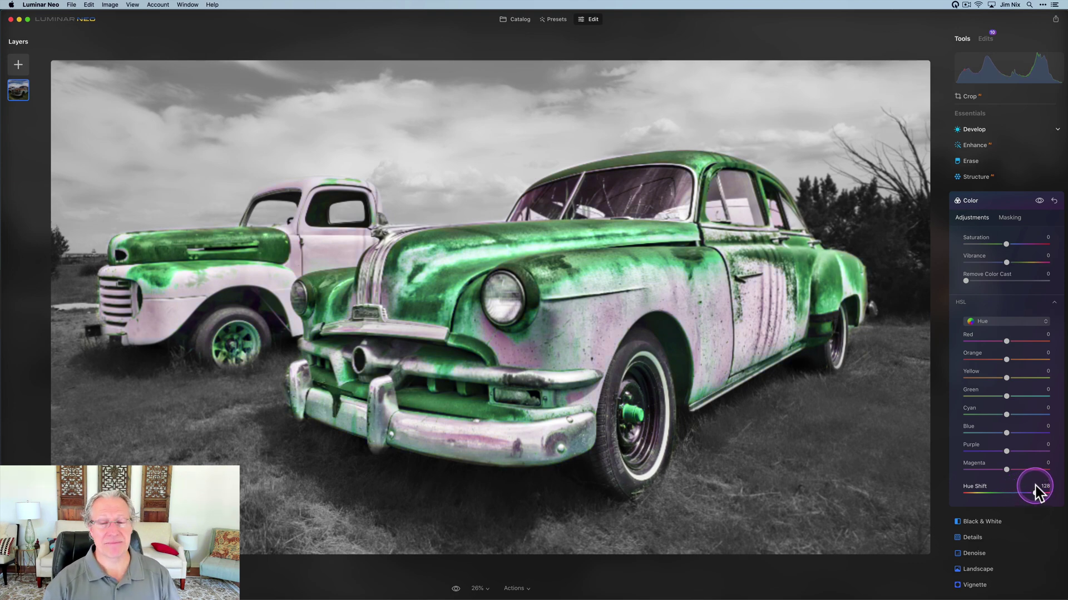
drag(1038, 493, 986, 492)
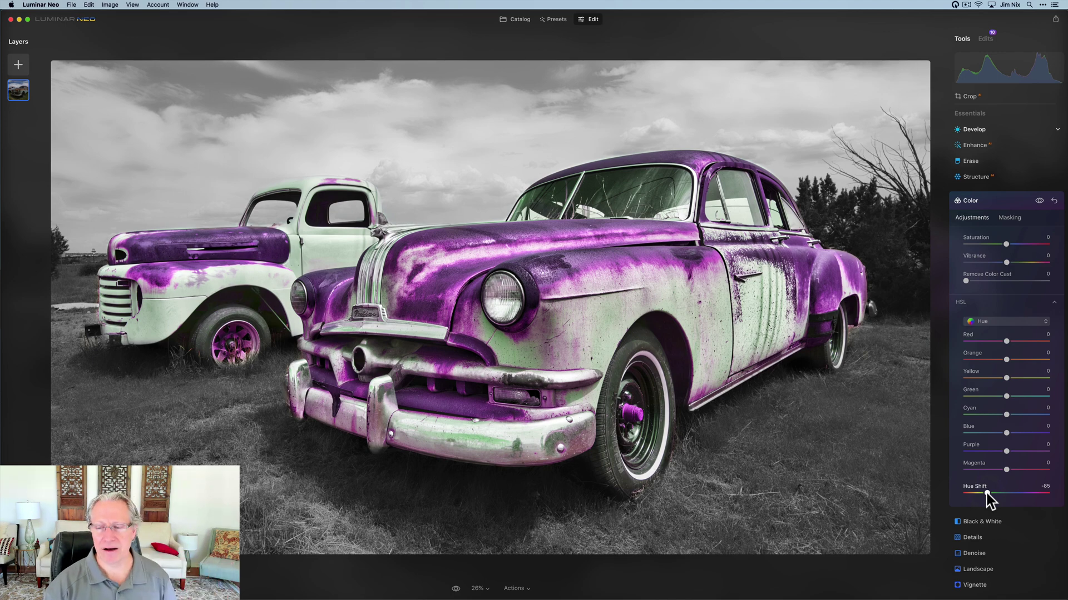
drag(986, 492, 953, 489)
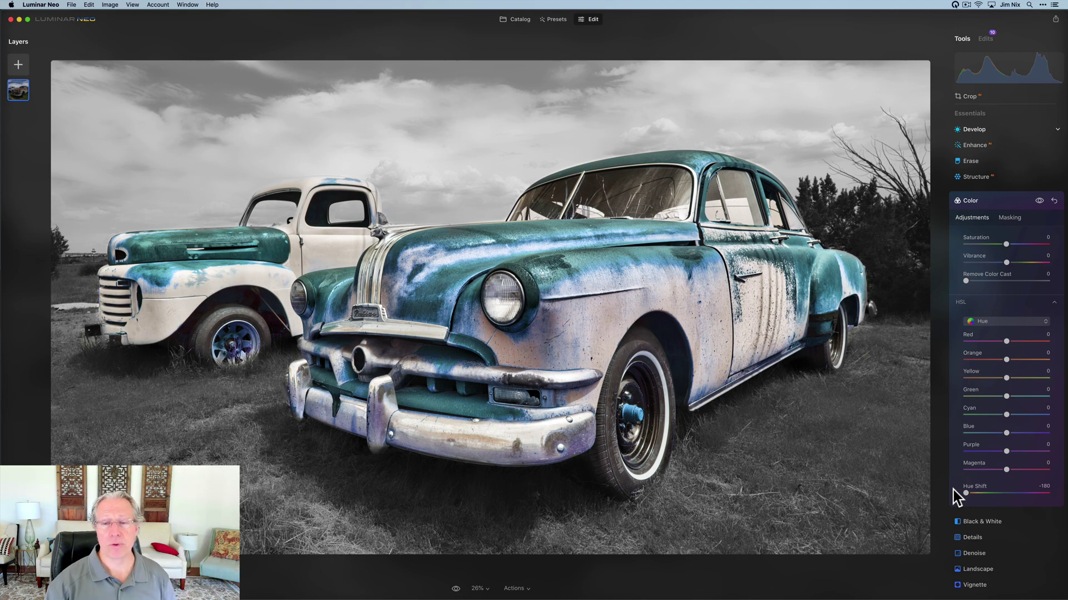
click(1039, 202)
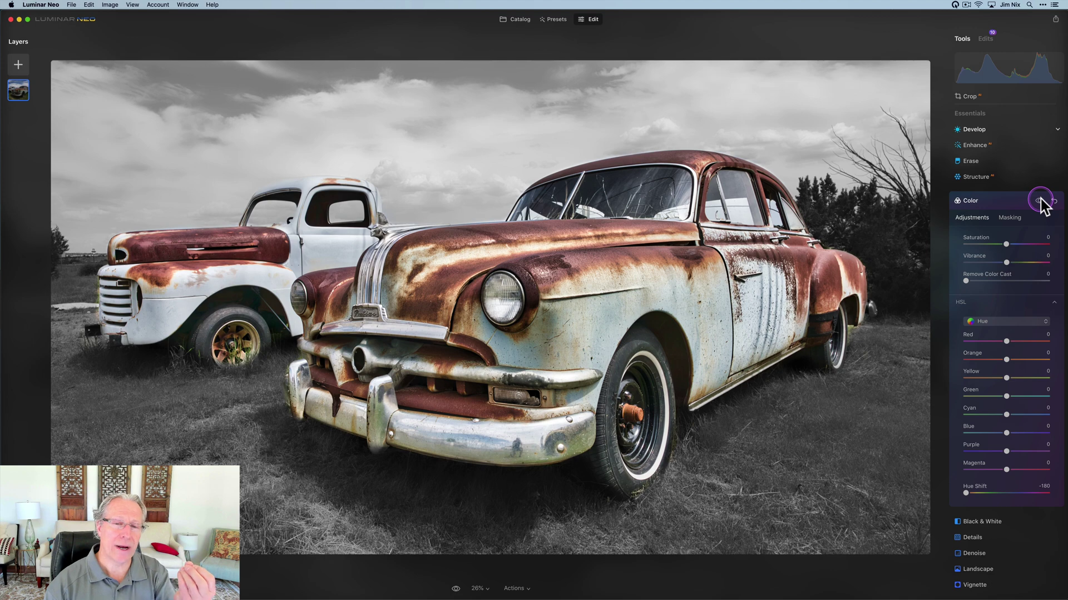
Re-enable Color, set Saturation 17 and Vibrance 23, and toggle the effect to compare
click(1039, 201)
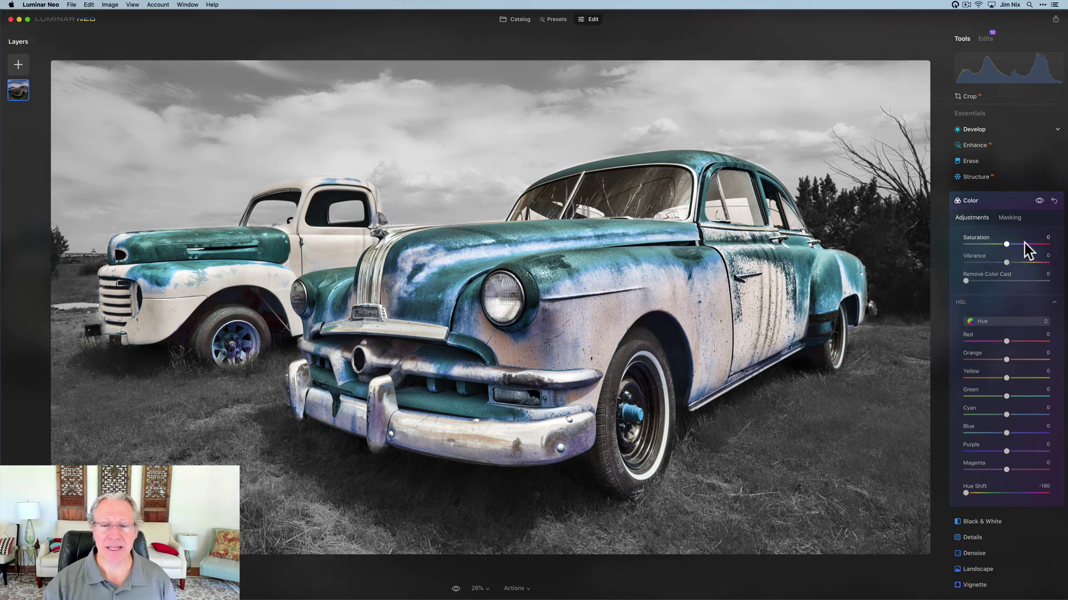
drag(1010, 242, 1015, 262)
click(1006, 261)
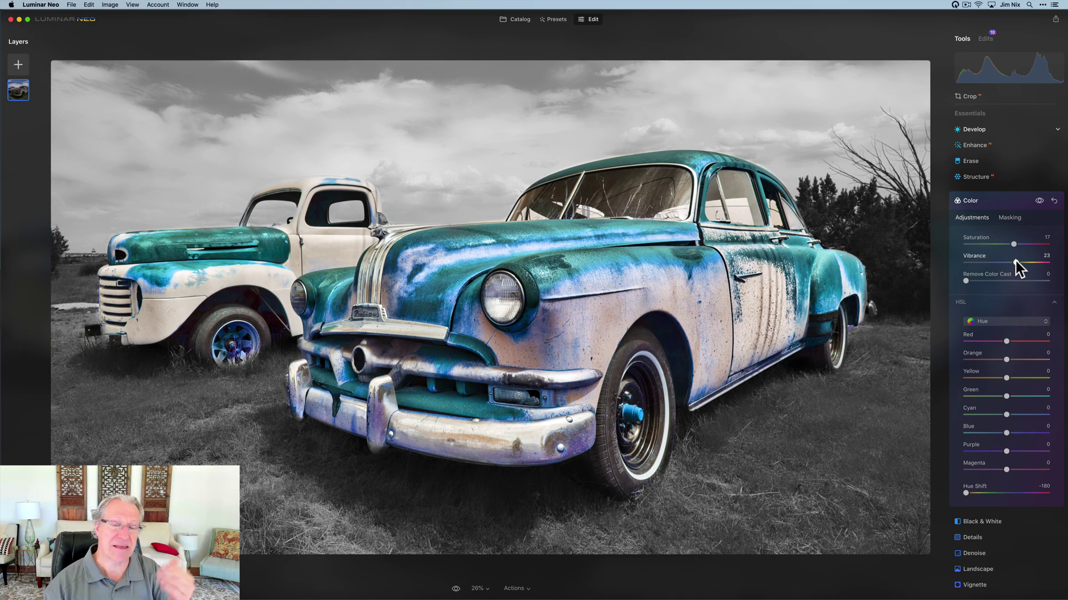
click(1038, 200)
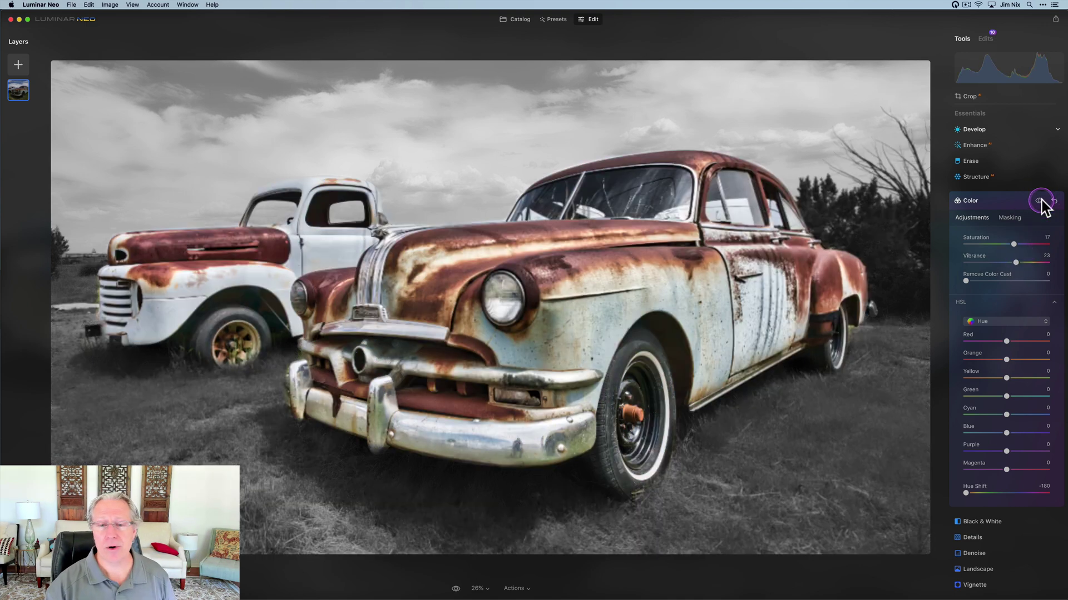
click(1038, 200)
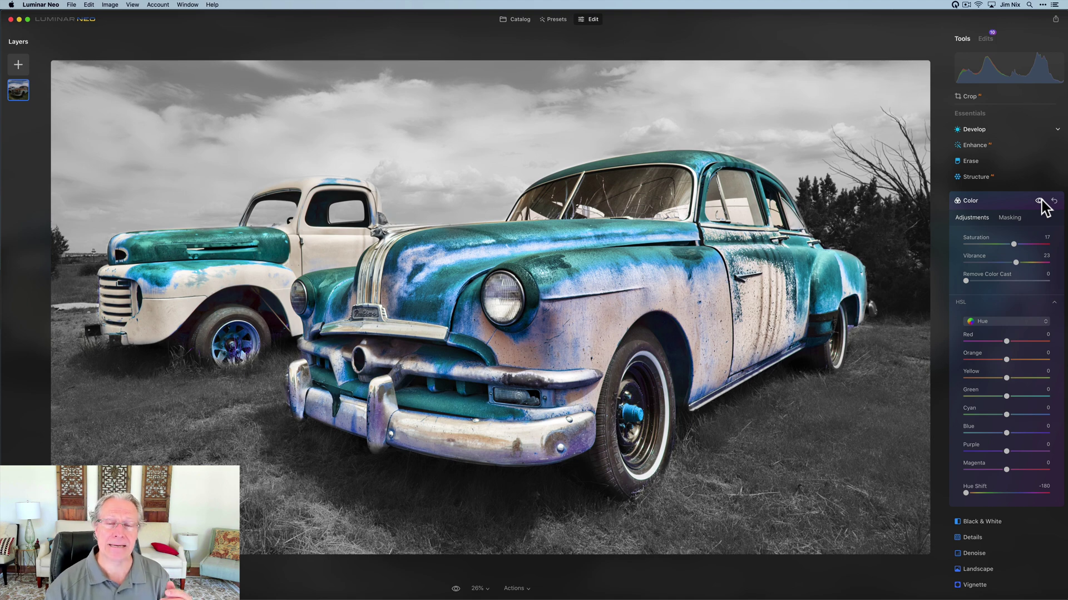
Collapse Color and add a Vignette around Amount -49, Size 28, with brightened Inner Light
click(1042, 202)
click(981, 232)
click(979, 275)
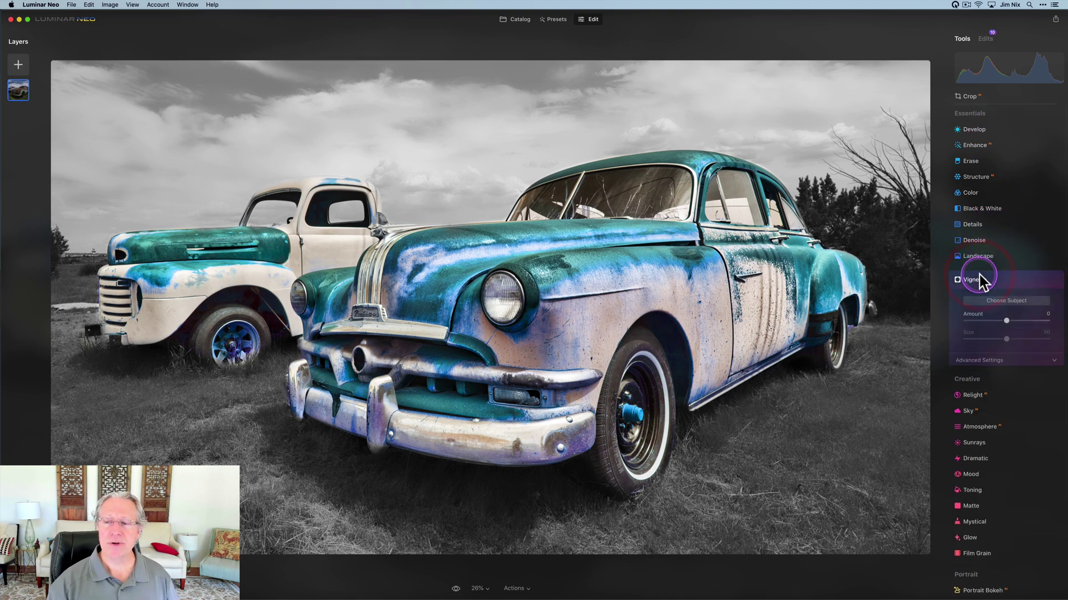
drag(1007, 321, 986, 322)
click(986, 339)
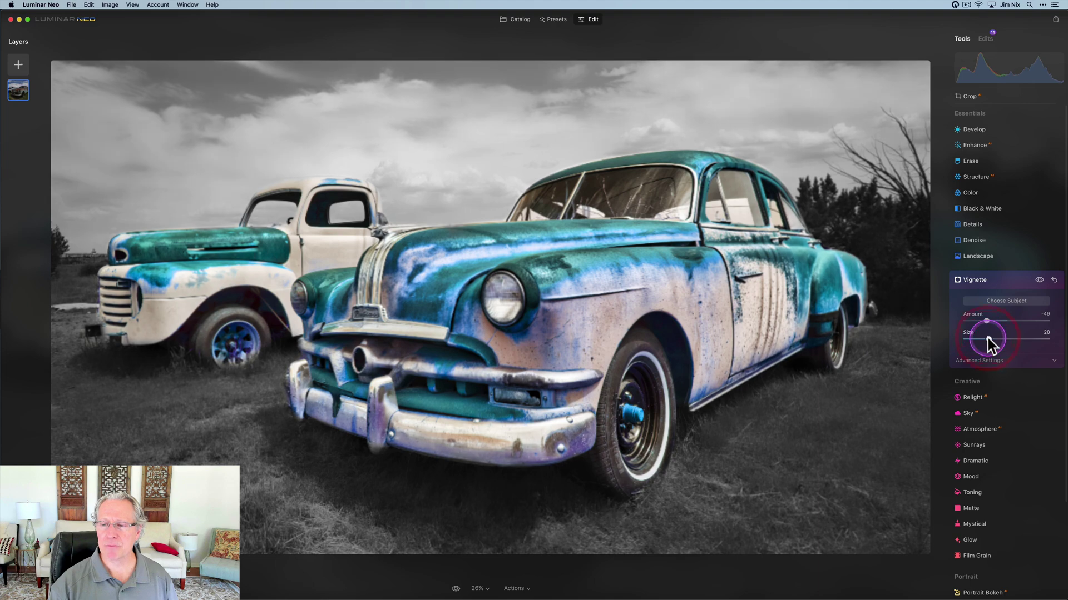
click(978, 360)
drag(983, 420, 1009, 418)
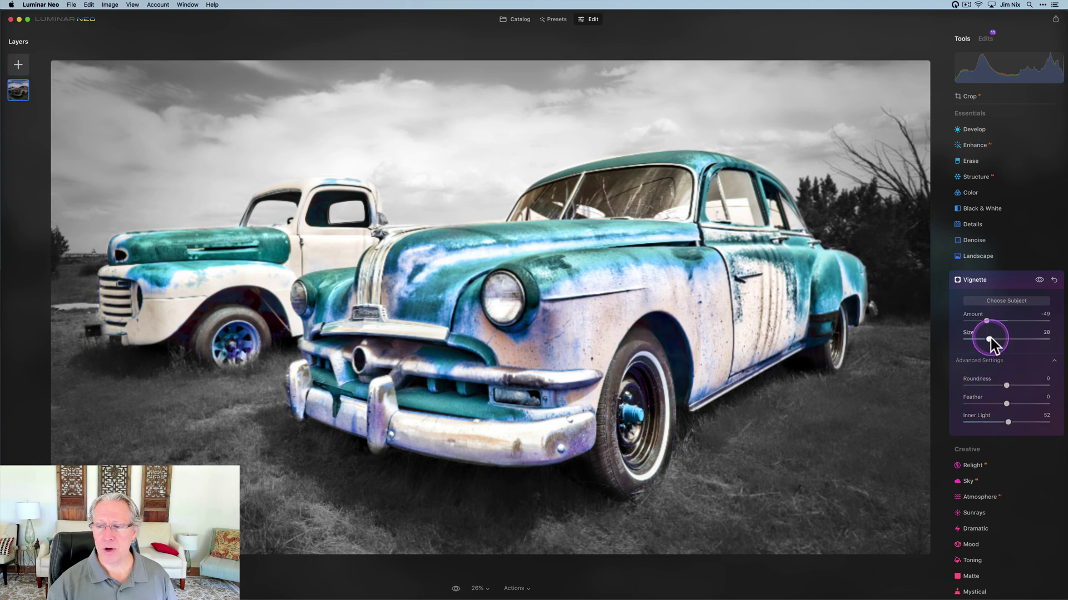
Fine-tune the vignette to Size 29, Amount -37 and Inner Light 47
click(990, 339)
click(987, 322)
drag(988, 323, 992, 319)
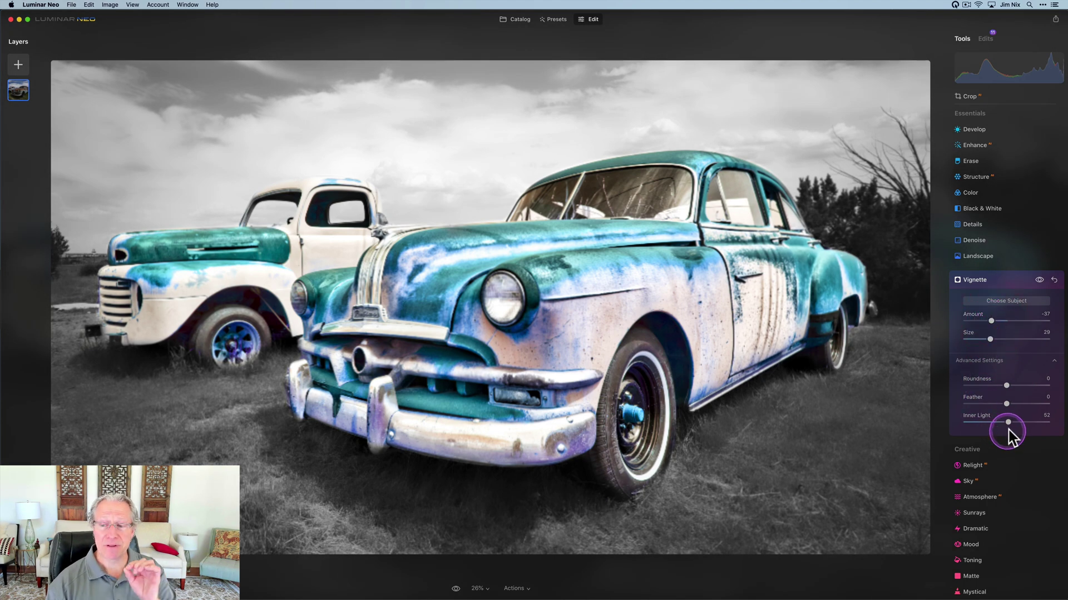
drag(1008, 422, 1004, 418)
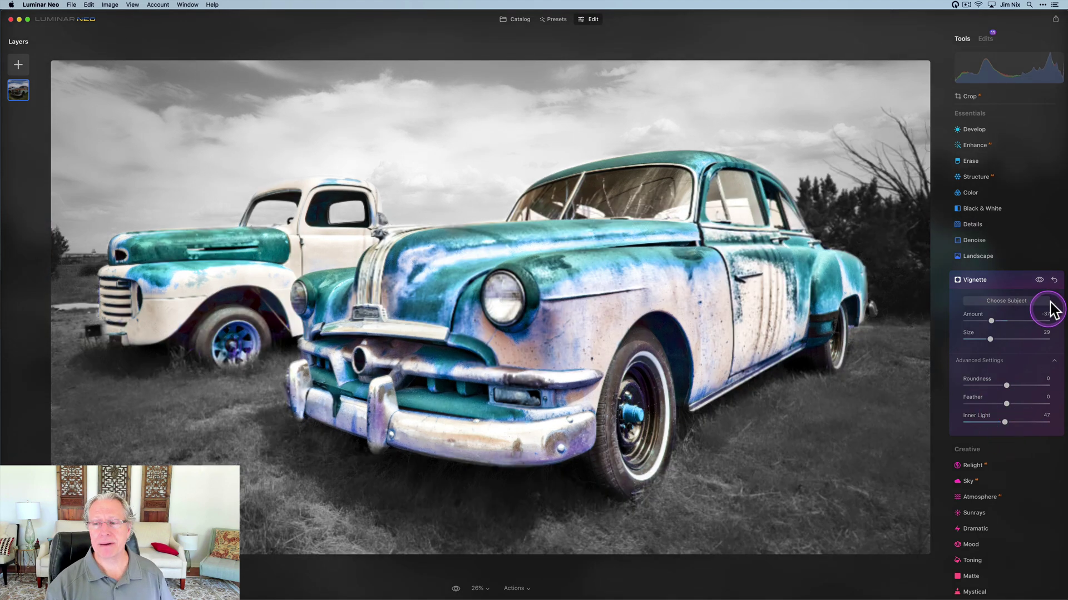
Toggle the vignette off and on to compare, then collapse its settings
click(1038, 280)
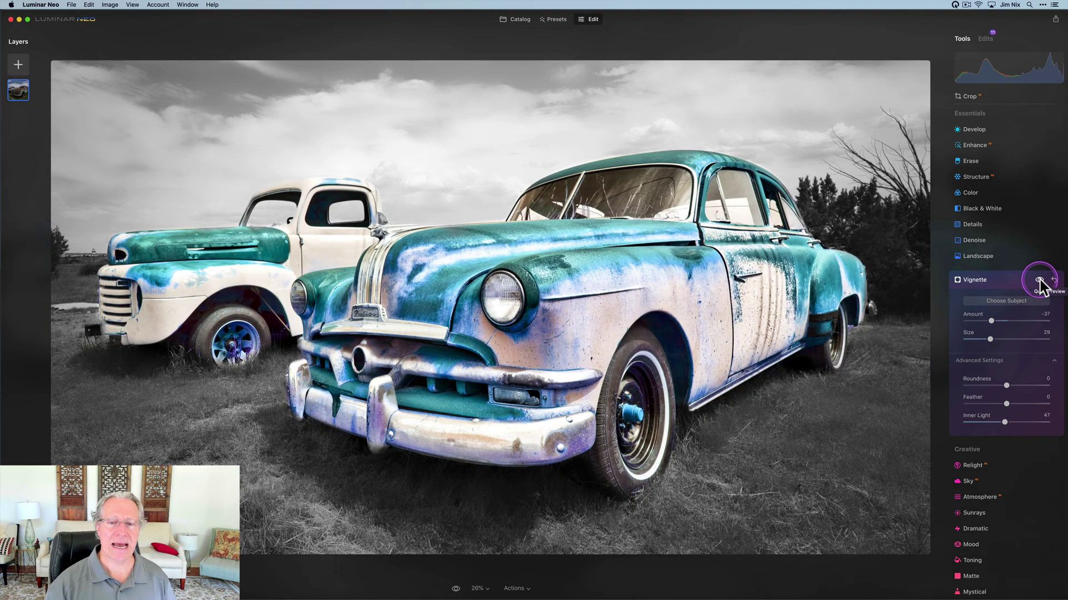
click(1039, 280)
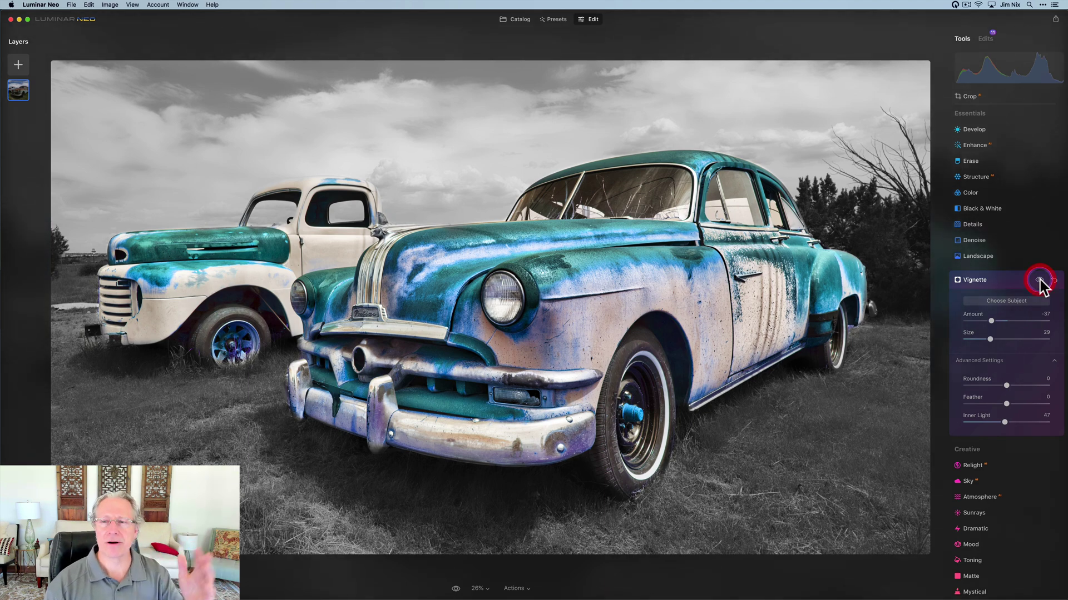
click(1038, 279)
click(1039, 279)
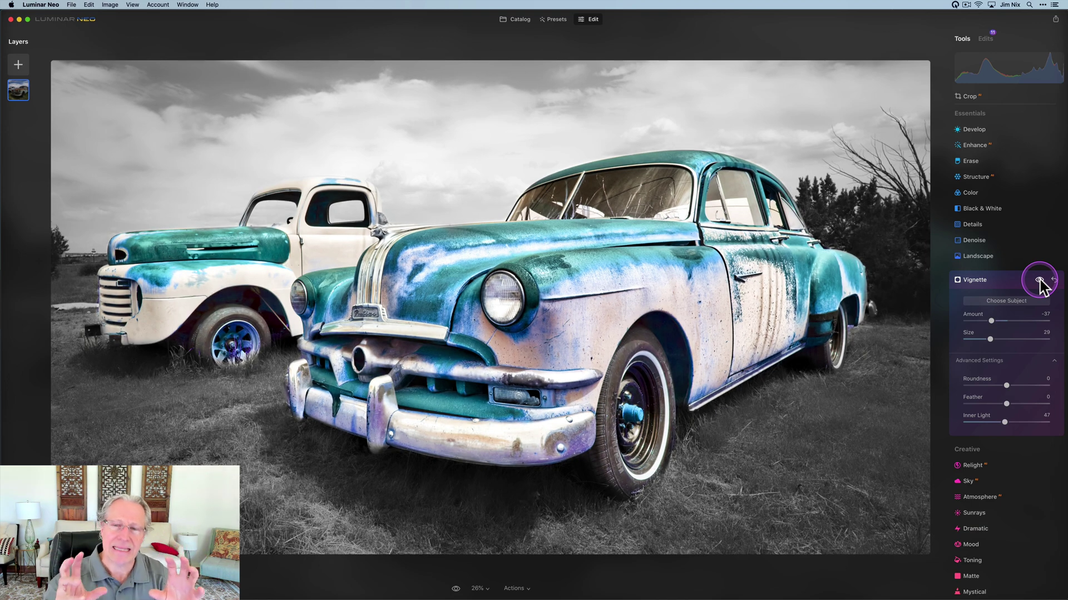
click(1039, 279)
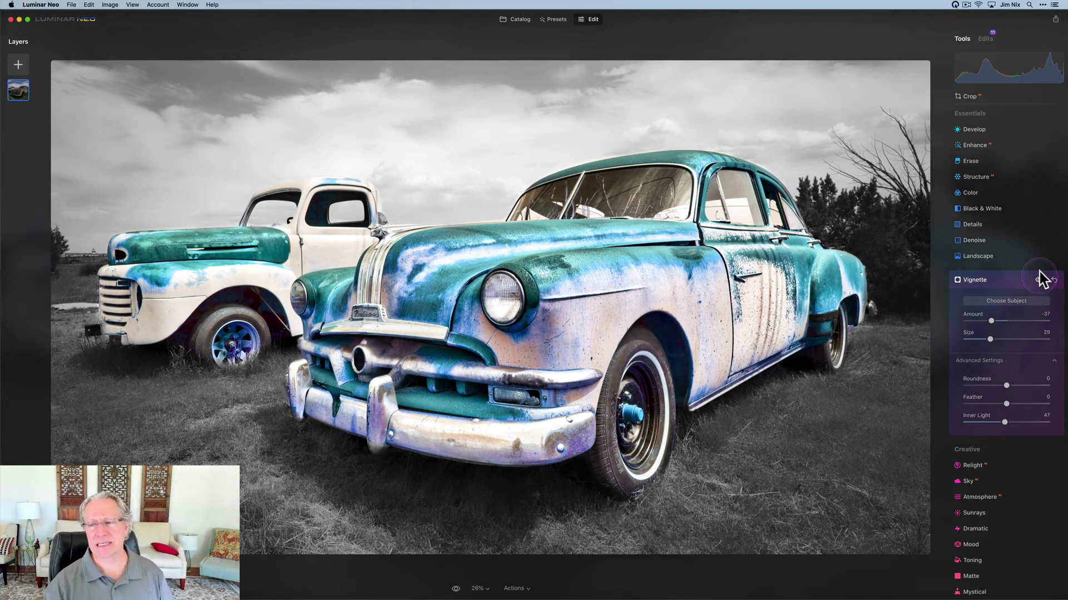
click(1011, 280)
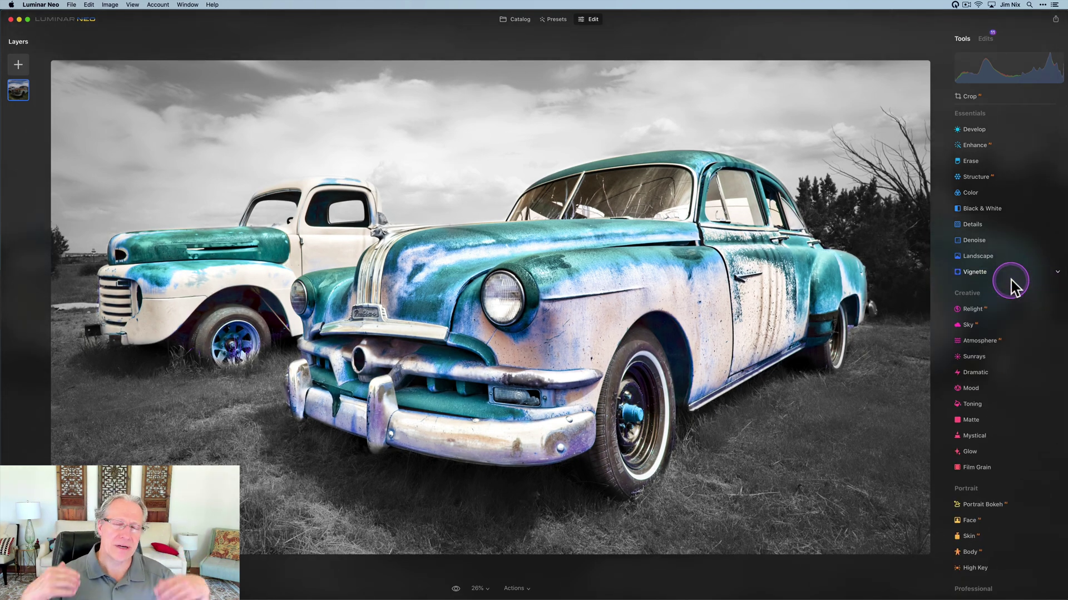